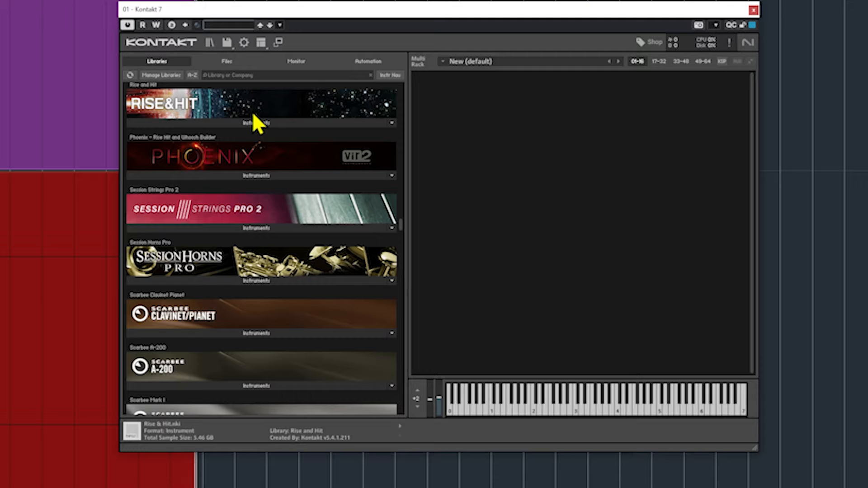
- Show the Rise and Hit library's instruments and load Rise & Hit.nki
left_click(249, 124)
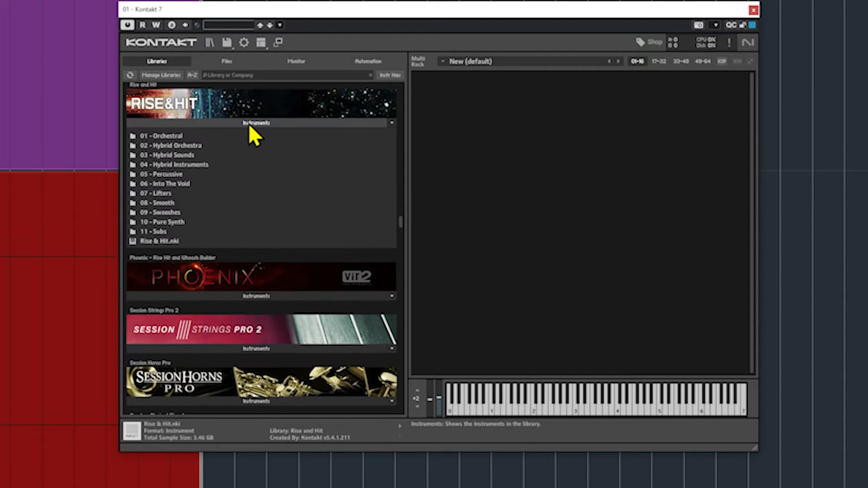
double_click(172, 242)
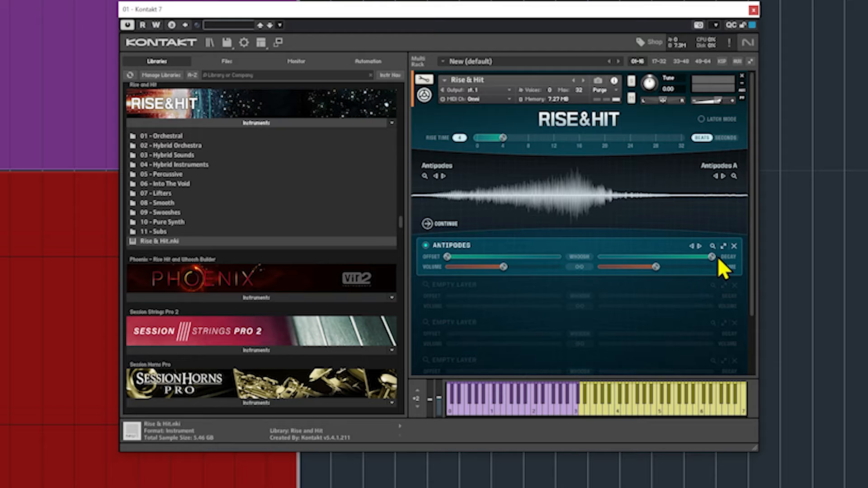
- Examine the Antipodes layer's expanded effect controls and volume modulation view, and collapse both
left_click(723, 246)
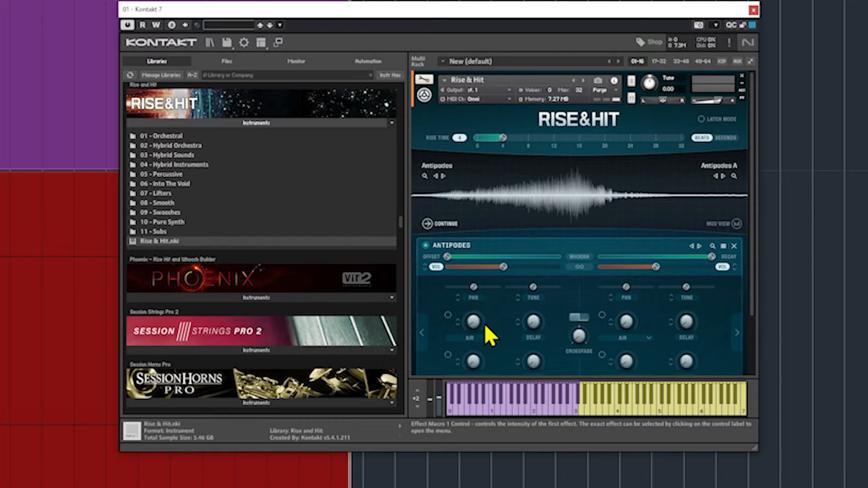
left_click(736, 224)
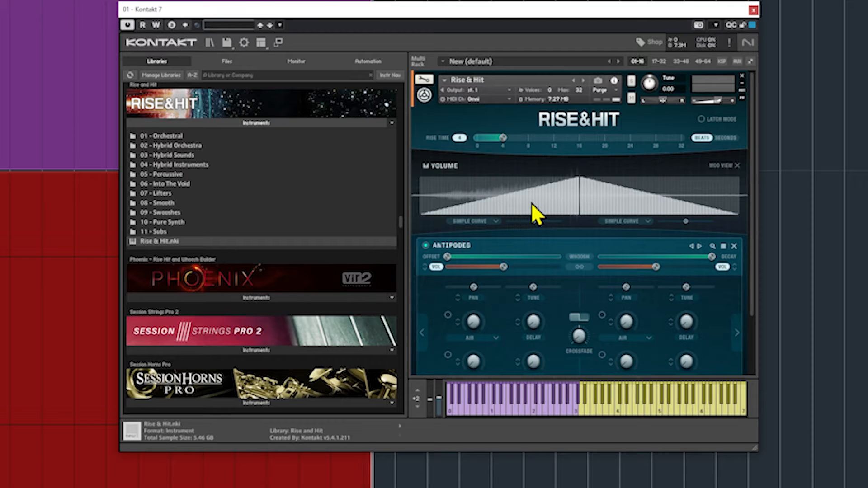
left_click(723, 166)
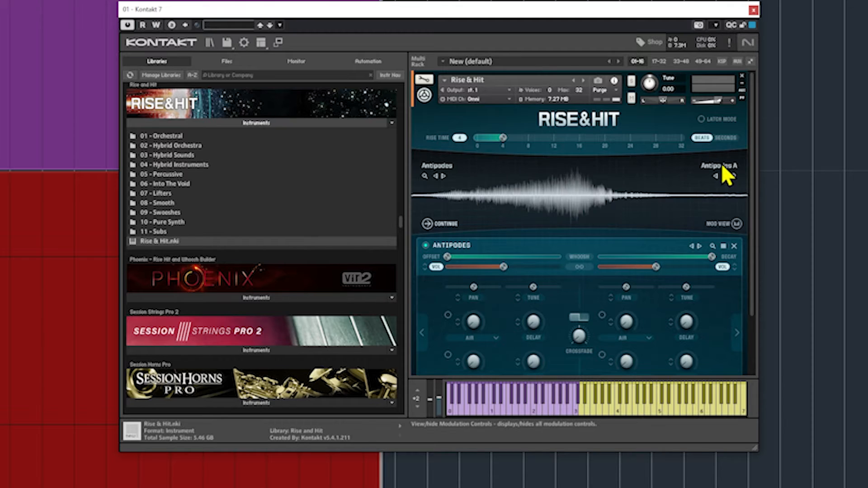
left_click(723, 247)
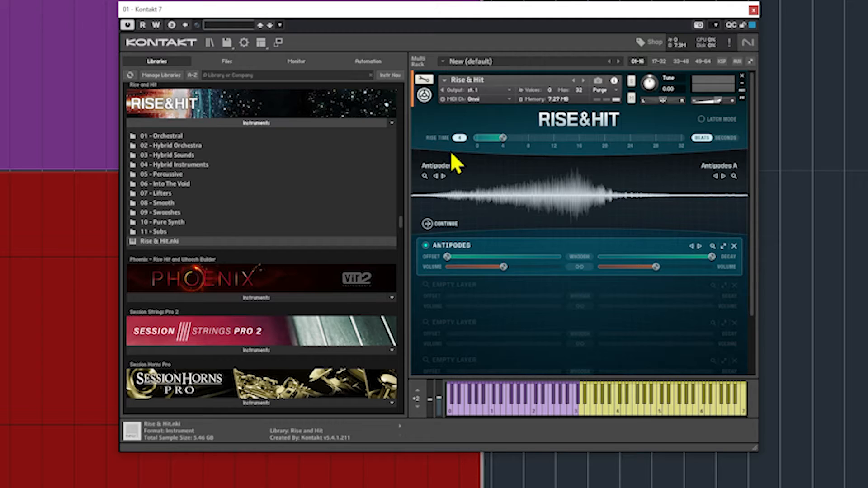
- Switch the rise time to seconds and back to beats, and set it to 4 beats
left_click(728, 139)
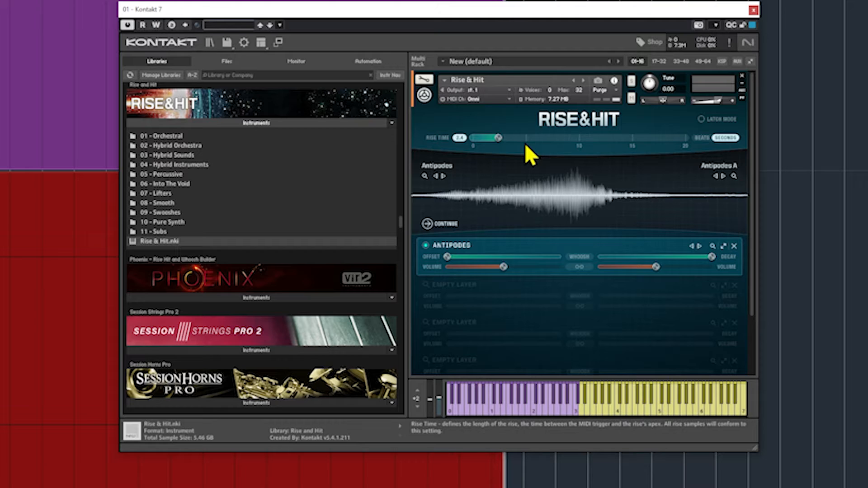
left_click(702, 137)
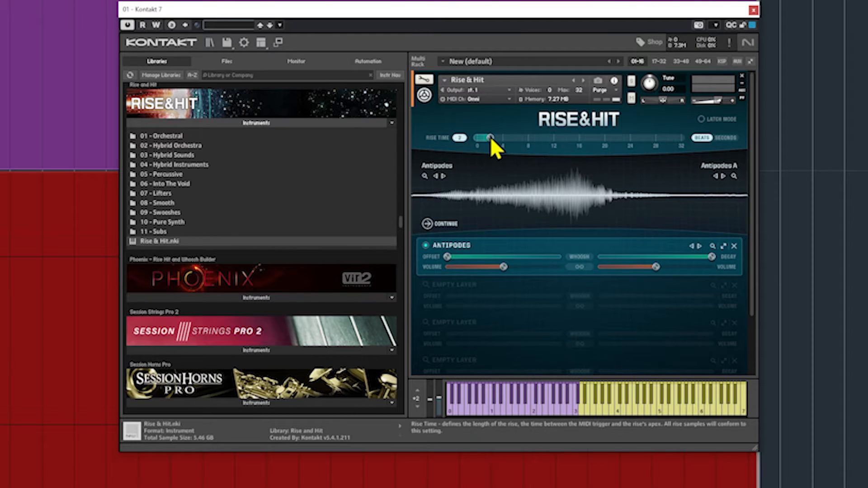
left_click_drag(490, 138, 502, 139)
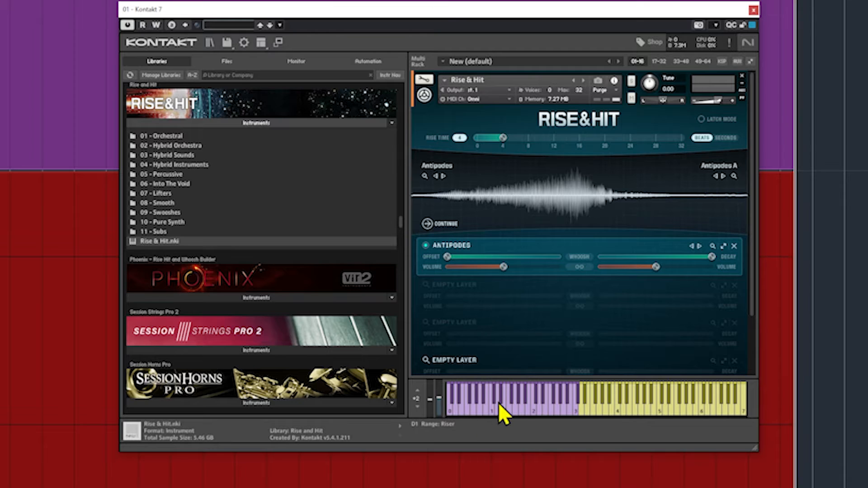
- Audition keys with Latch Mode off and on, and turn Latch Mode off again
left_click(522, 411)
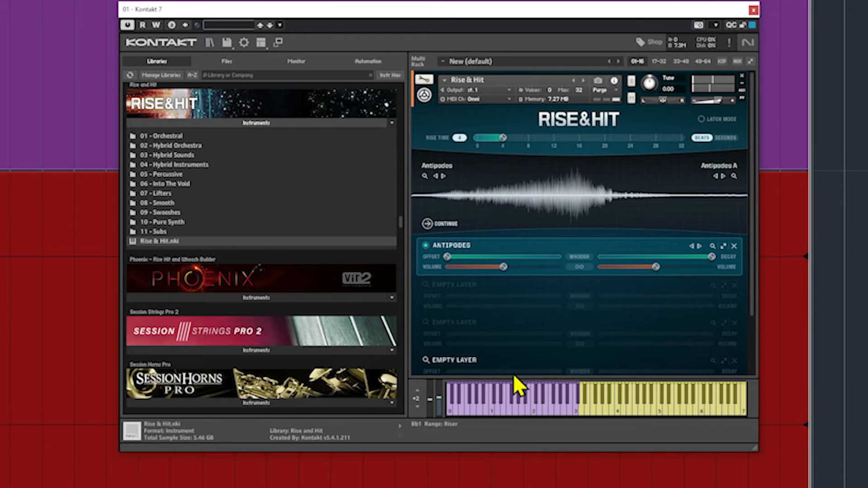
left_click(519, 413)
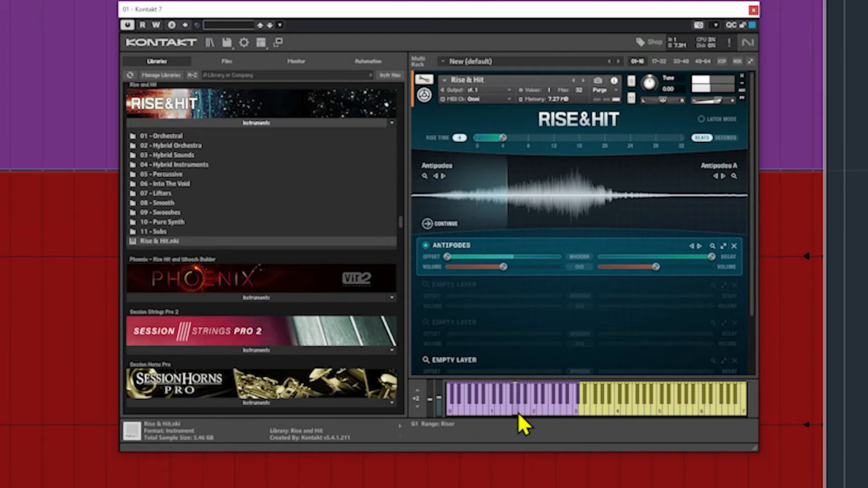
left_click(705, 121)
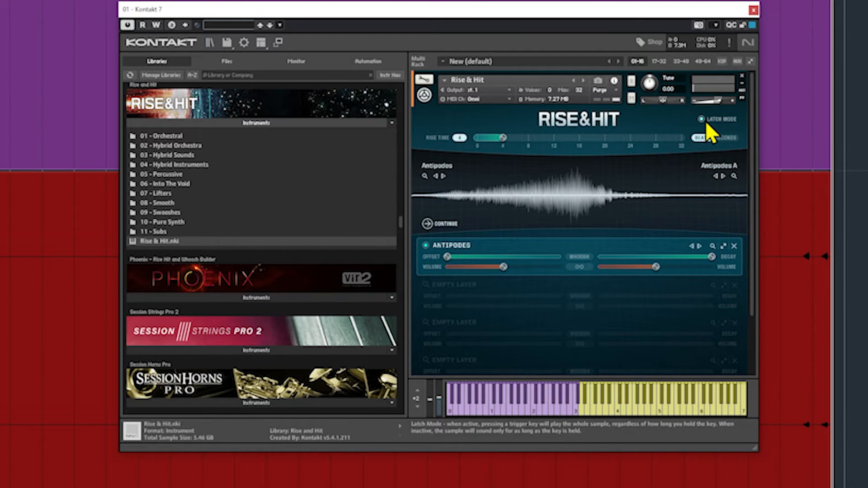
left_click(515, 409)
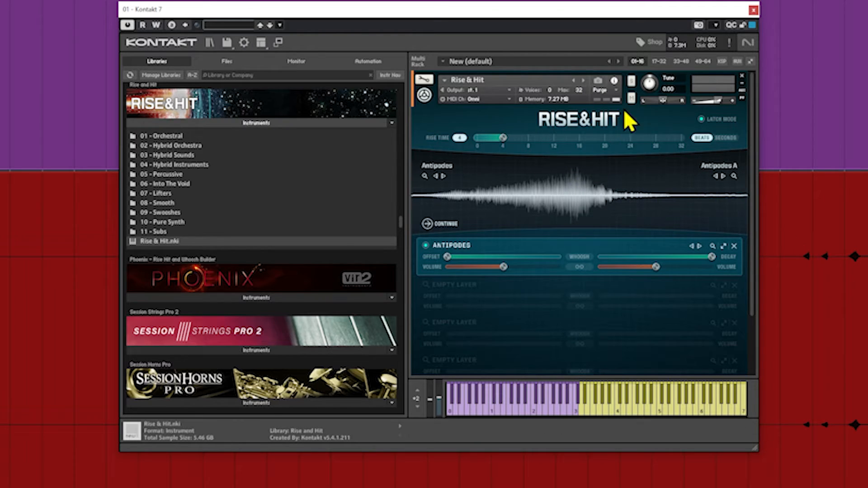
left_click(643, 411)
left_click(702, 119)
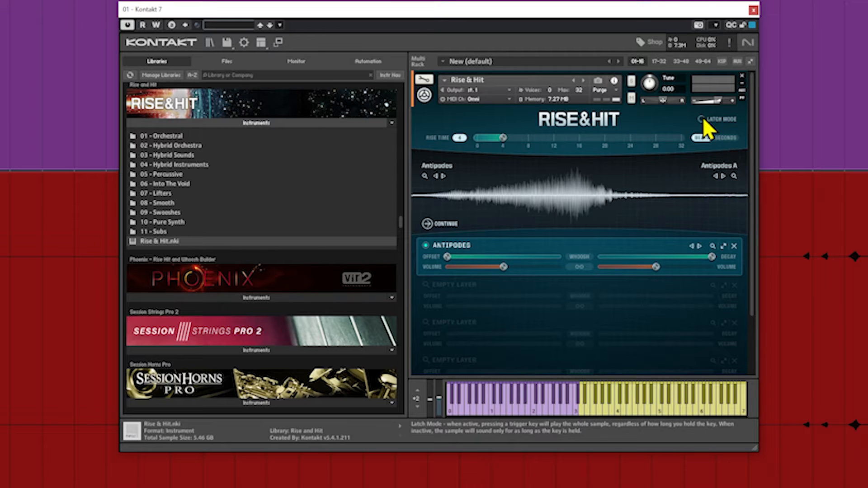
- Audition several keys in the yellow range, and riser keys with Latch Mode on and Continue off
left_click(643, 406)
left_click(648, 408)
left_click(655, 407)
left_click(668, 405)
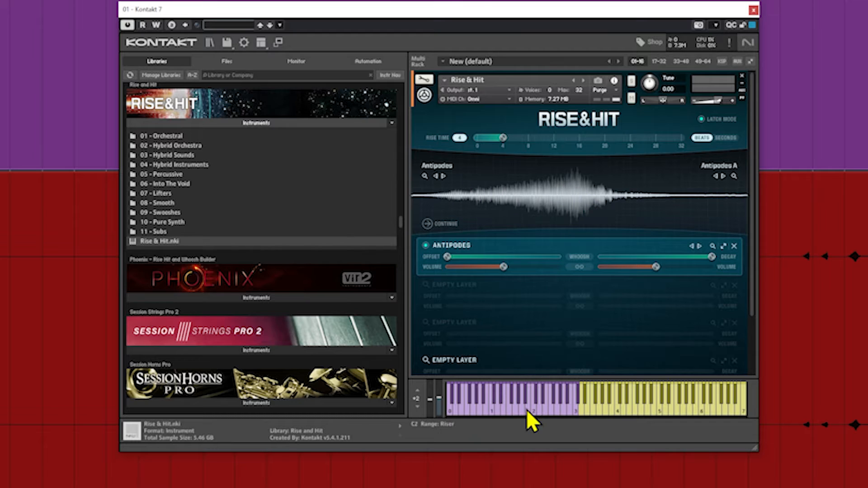
left_click(518, 398)
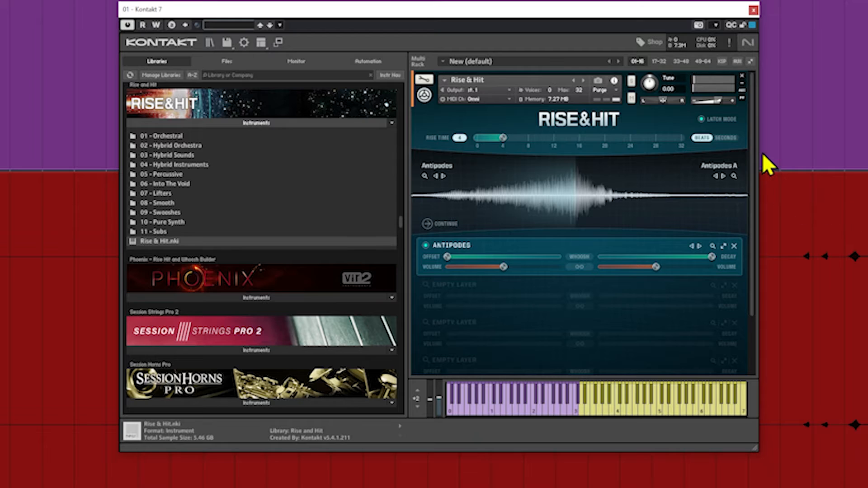
left_click(506, 403)
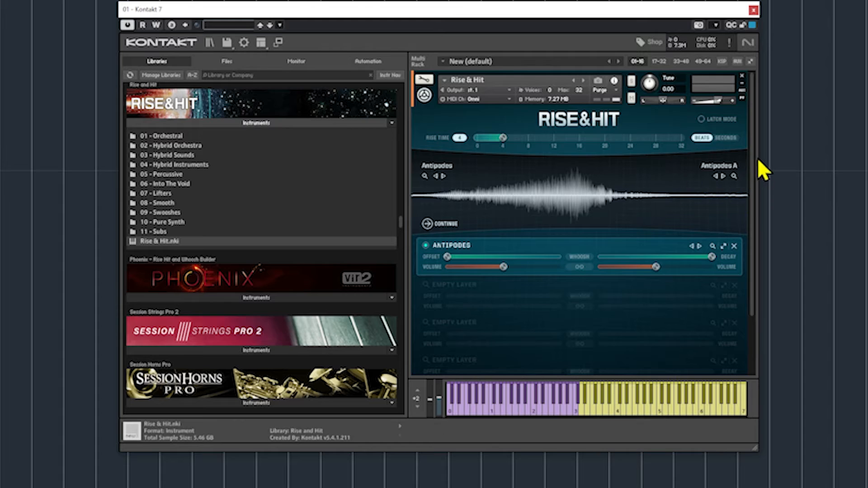
- Step the riser sample through Cluster & Drums, Creeping Shock and Descant, and return to Antipodes
left_click(444, 177)
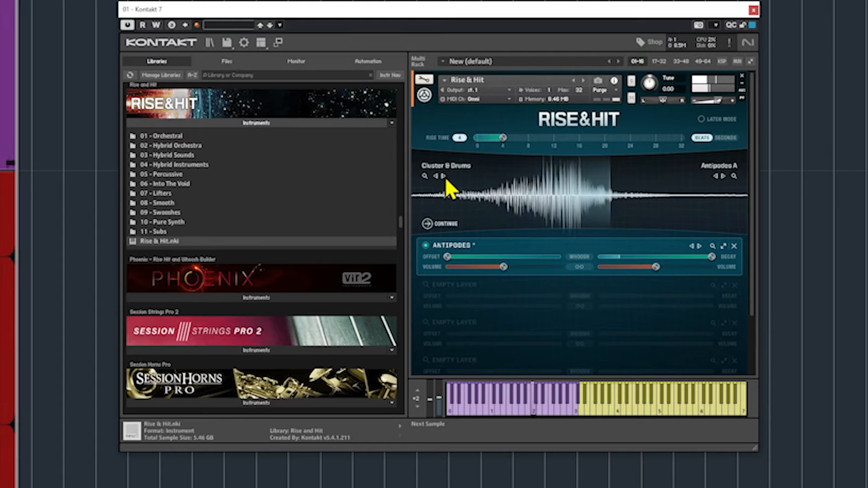
left_click(444, 176)
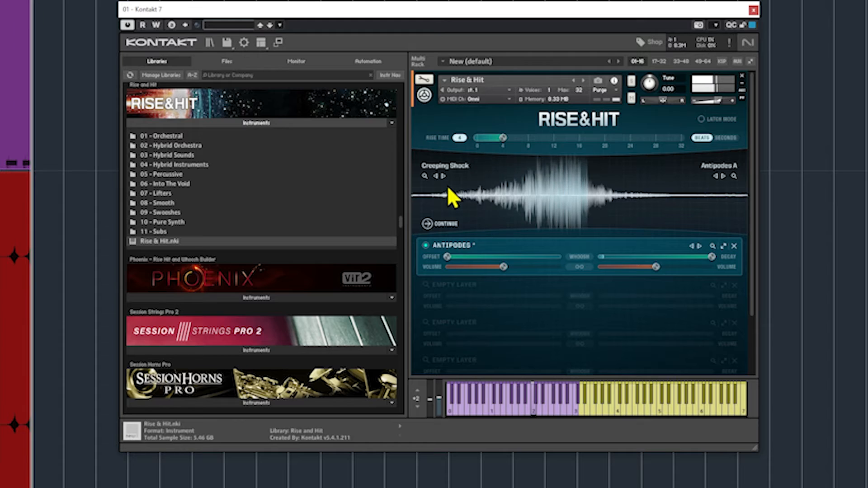
left_click(443, 176)
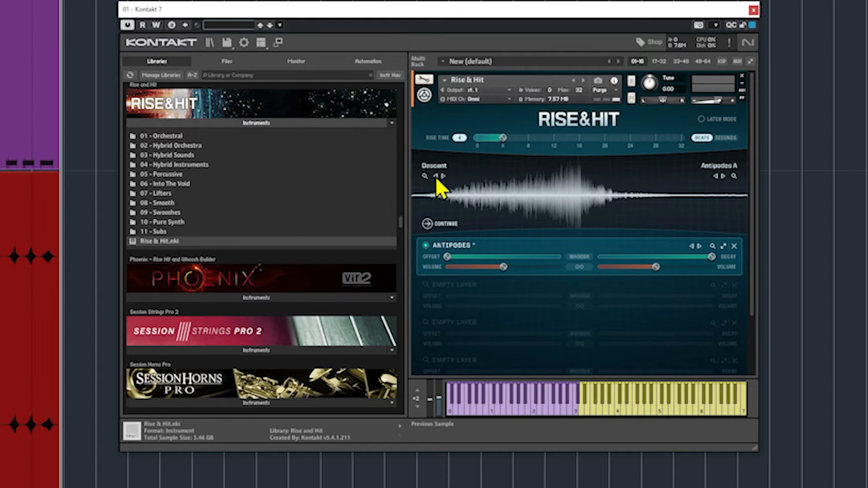
left_click(436, 176)
left_click(436, 176)
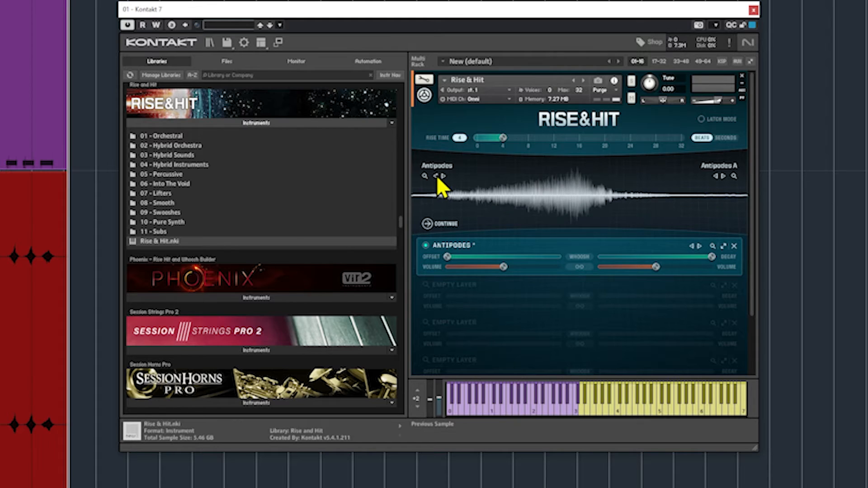
left_click(435, 176)
left_click(436, 176)
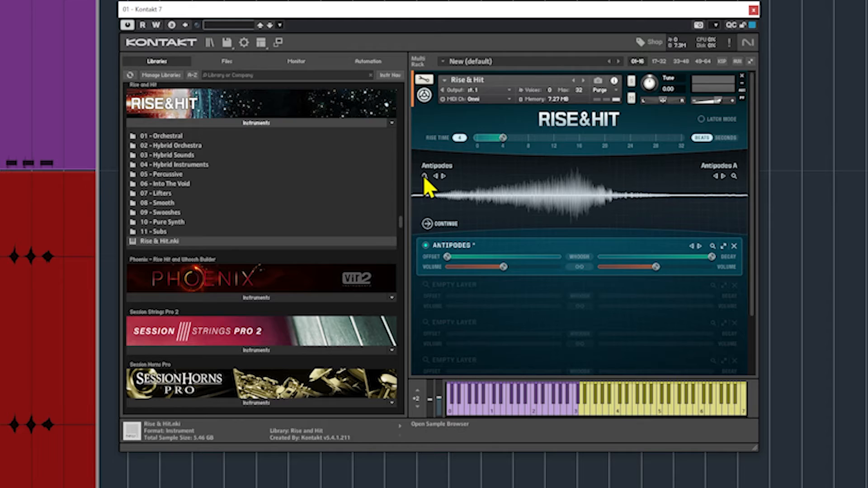
- Open the riser's Sample Browser and examine the Orchestral Percussion, Voices and Instruments categories
left_click(425, 176)
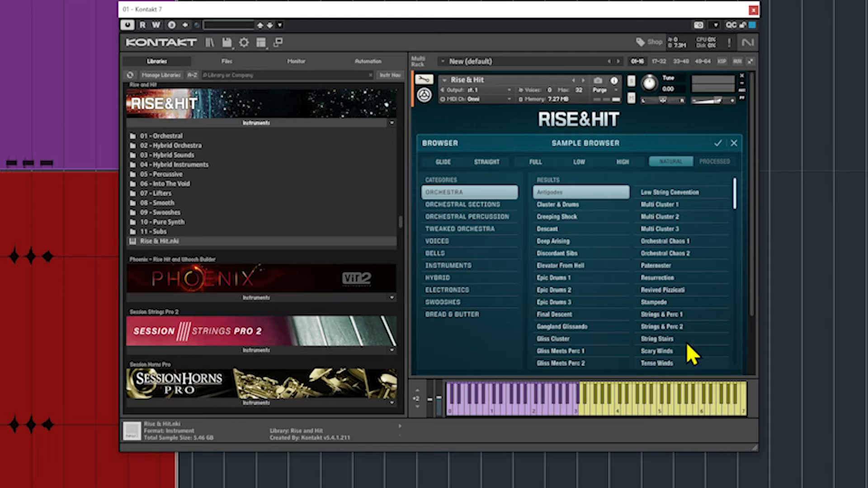
left_click(448, 216)
left_click(445, 242)
left_click(446, 266)
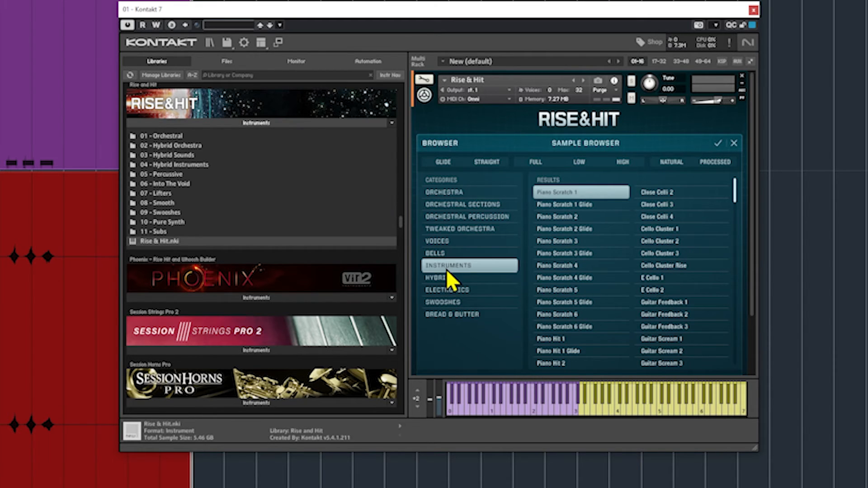
left_click(451, 241)
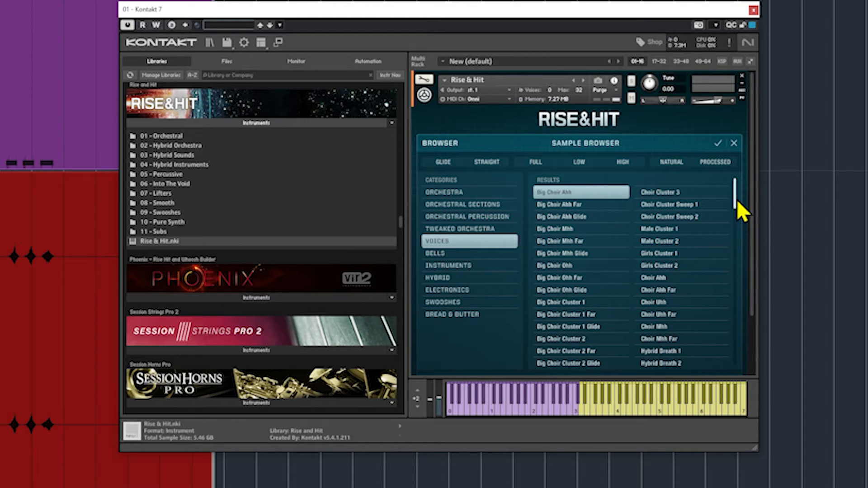
left_click_drag(734, 200, 743, 153)
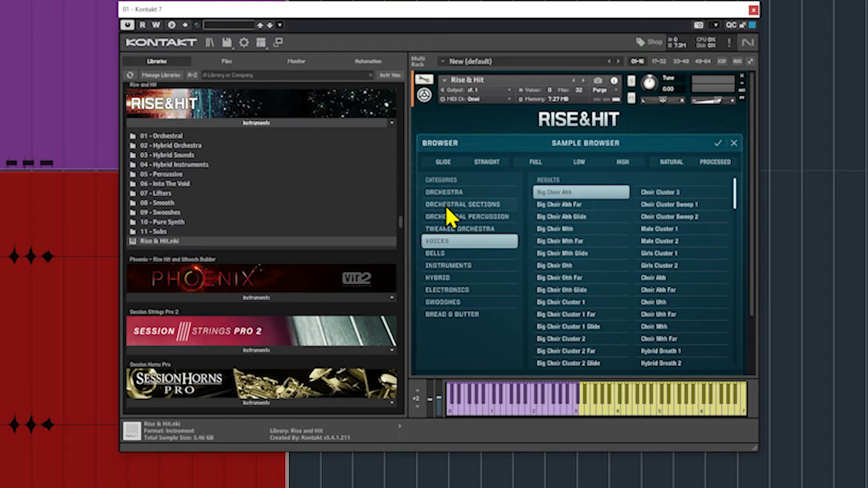
- Examine the Orchestra category with the Glide, Straight, High, Low and Full filters in turn
left_click(445, 193)
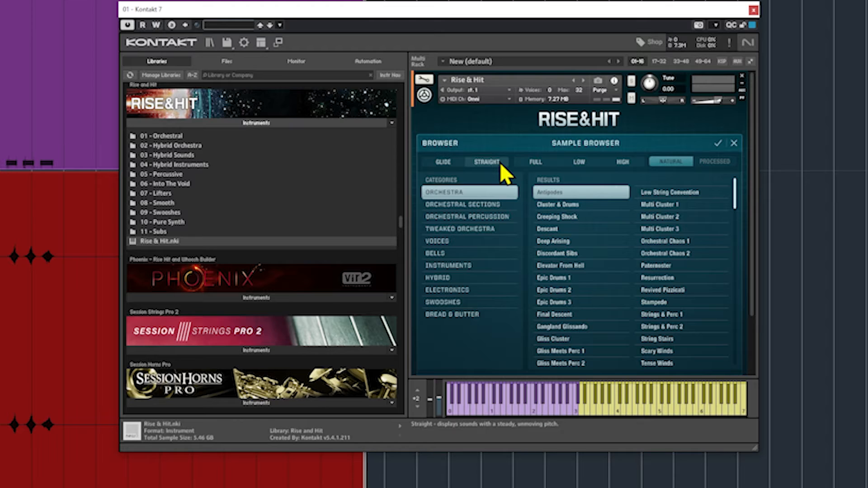
left_click(435, 161)
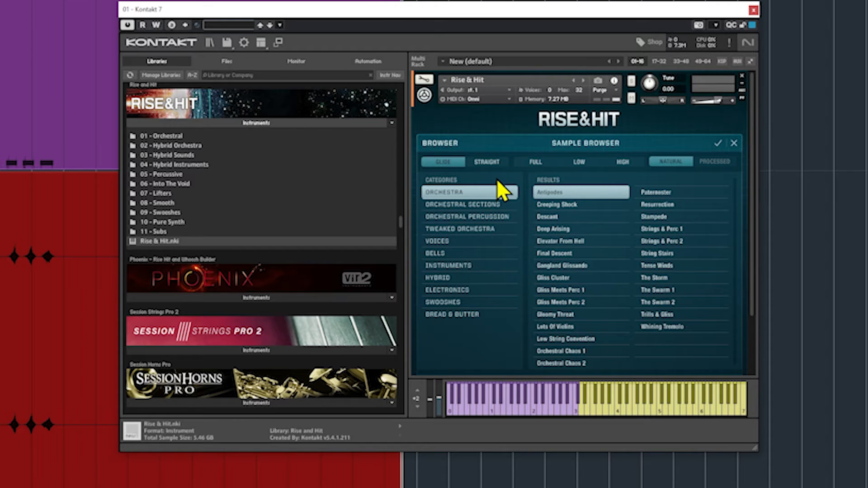
left_click(487, 165)
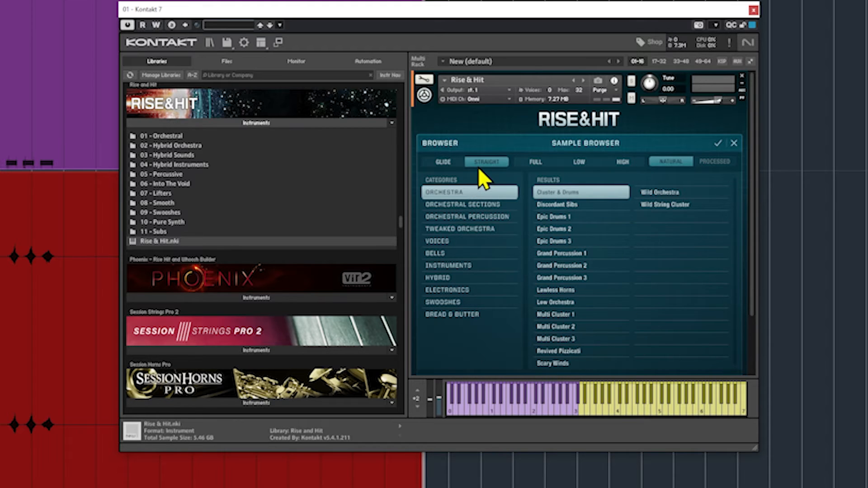
left_click(489, 164)
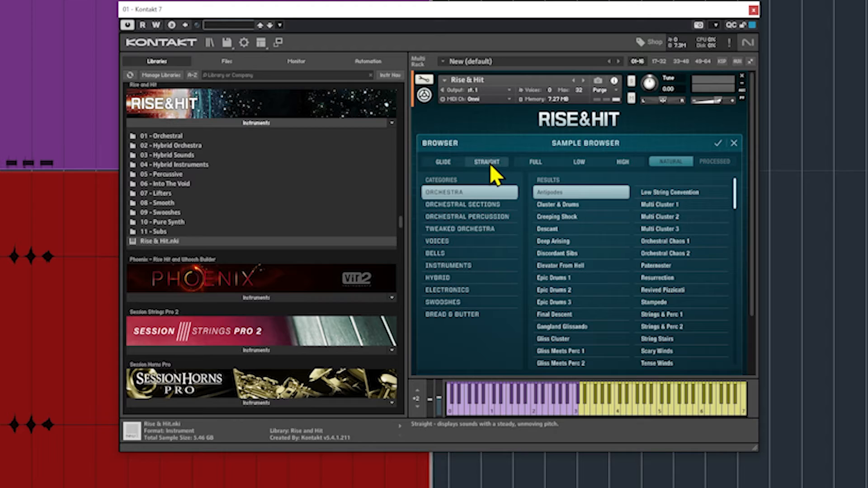
left_click(622, 162)
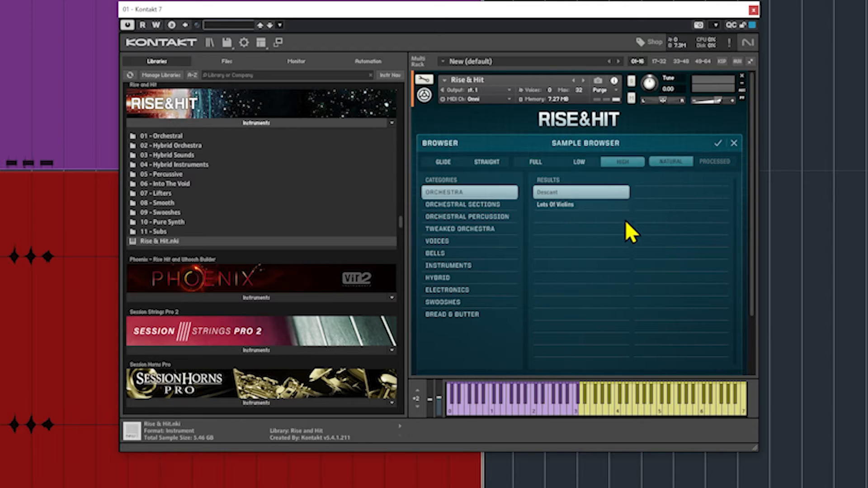
left_click(583, 161)
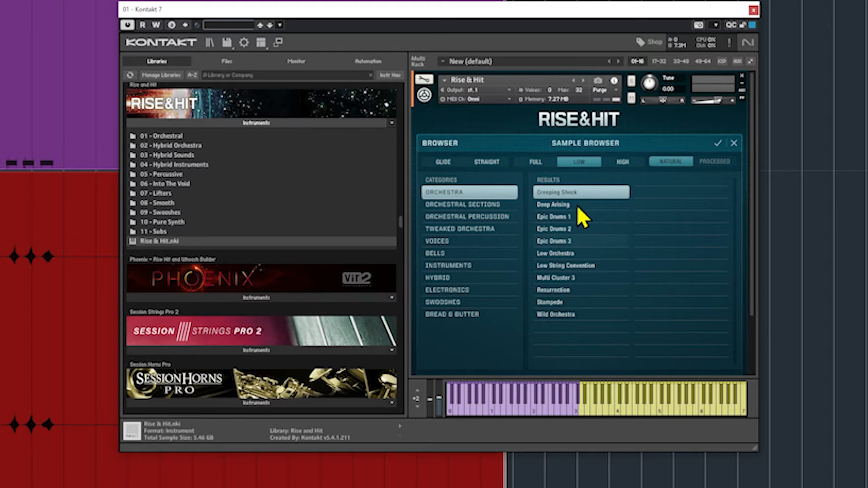
left_click(538, 161)
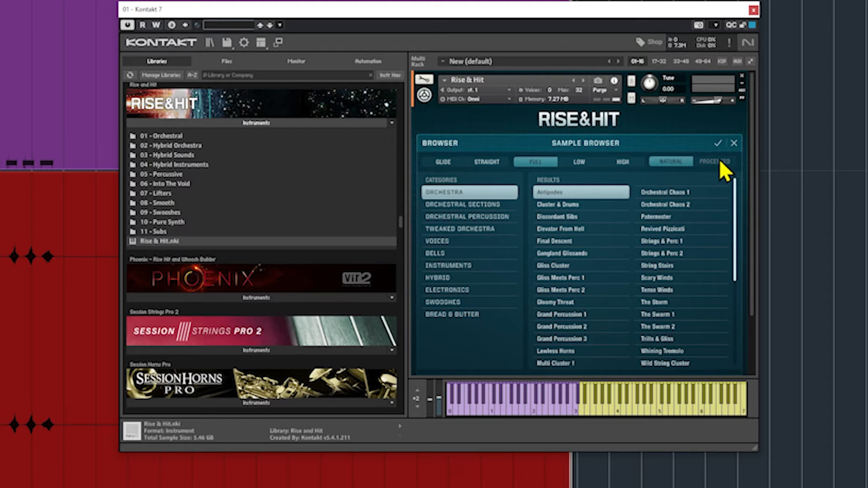
- Filter the Voices category to show only Processed samples
left_click(447, 243)
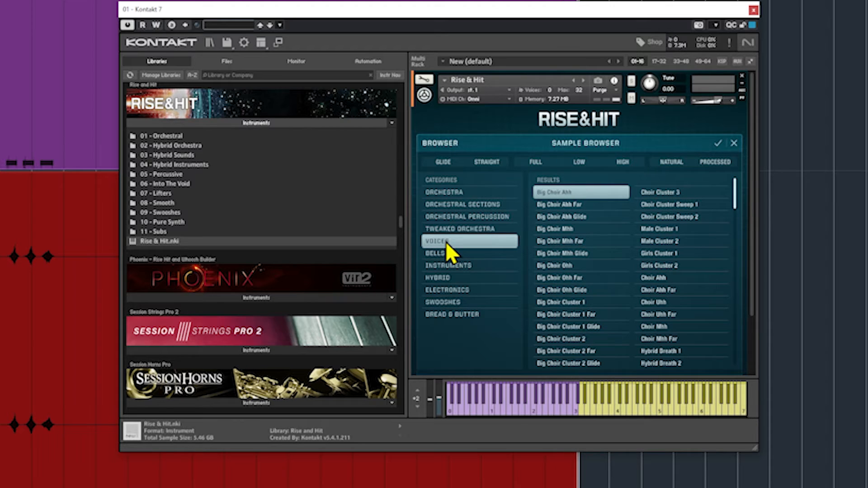
left_click(718, 162)
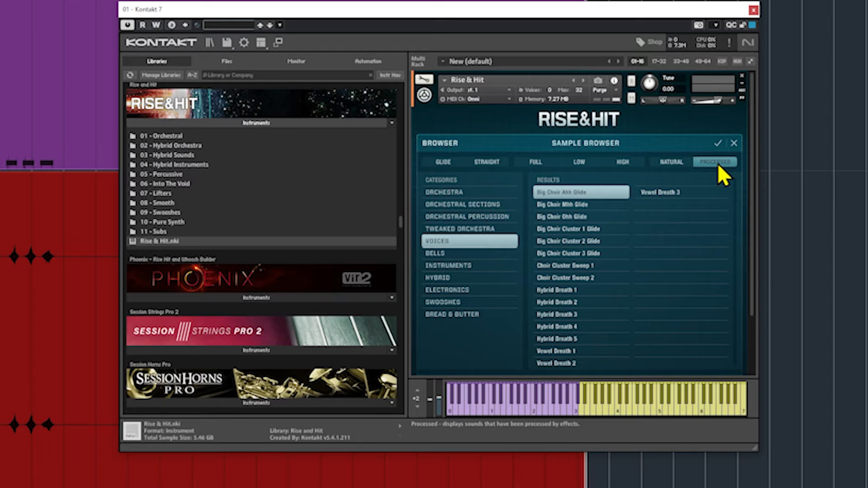
- Load Big Choir Mhh Far from the unfiltered Voices category as the riser sample, and look into the hit's Sample Browser
left_click(672, 162)
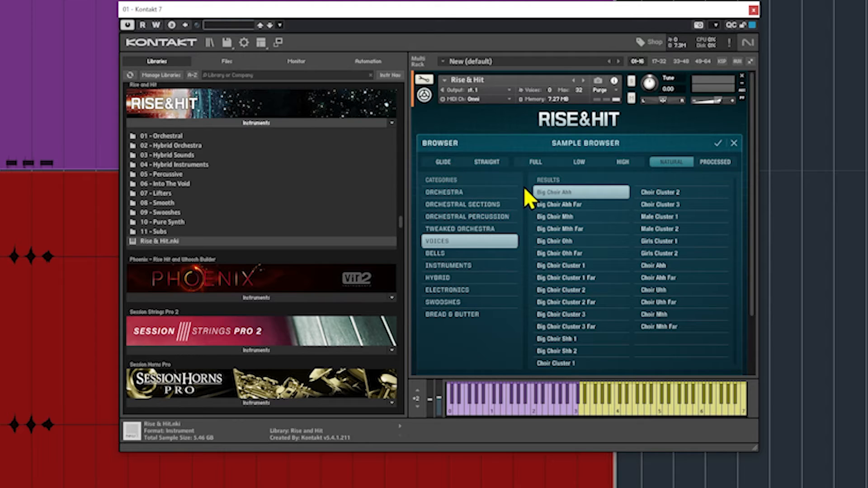
left_click(440, 204)
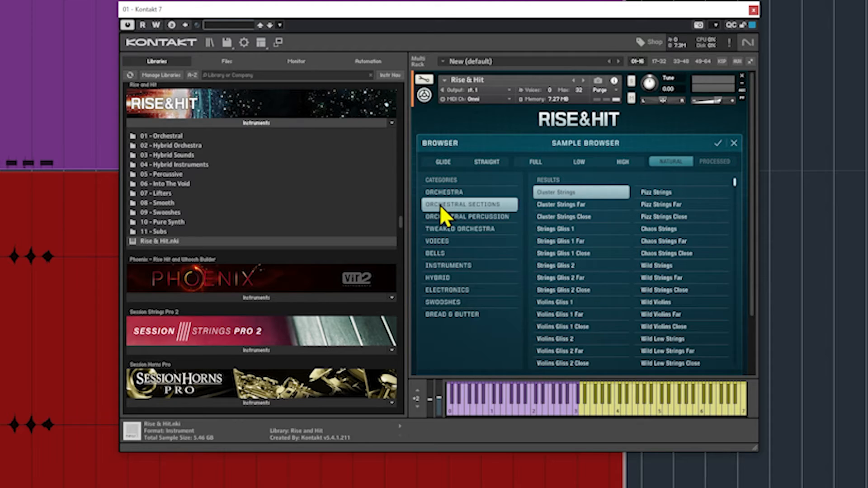
left_click(442, 242)
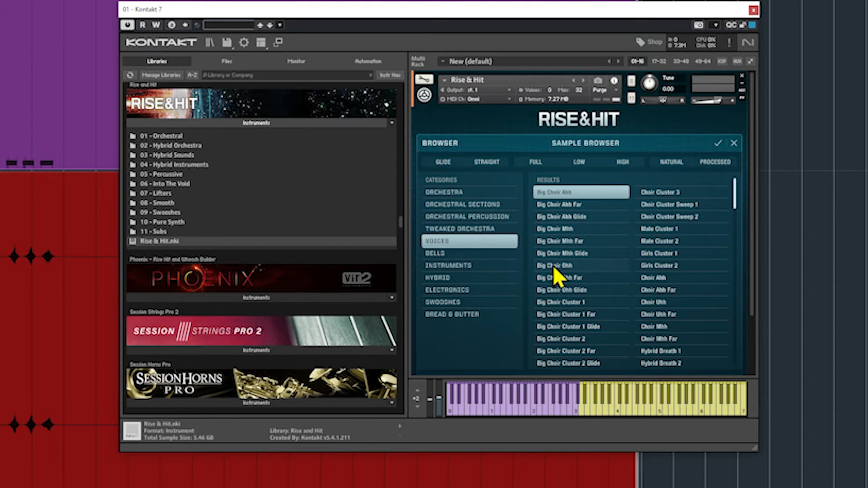
left_click(566, 242)
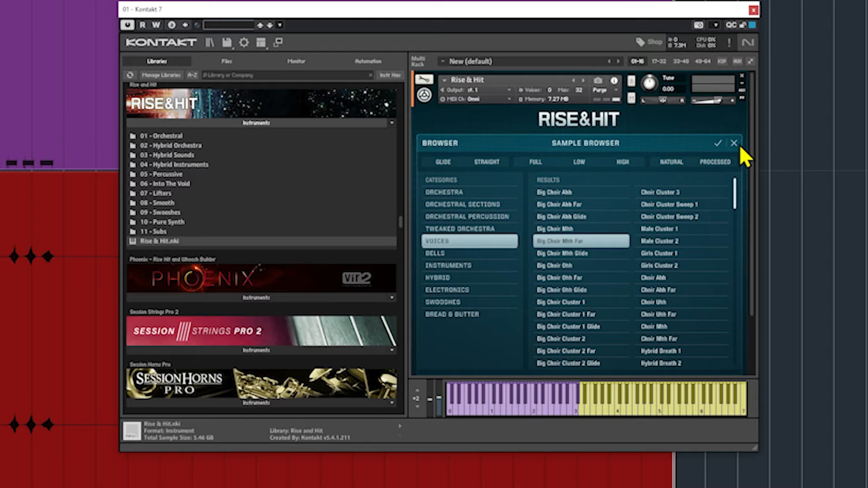
double_click(566, 242)
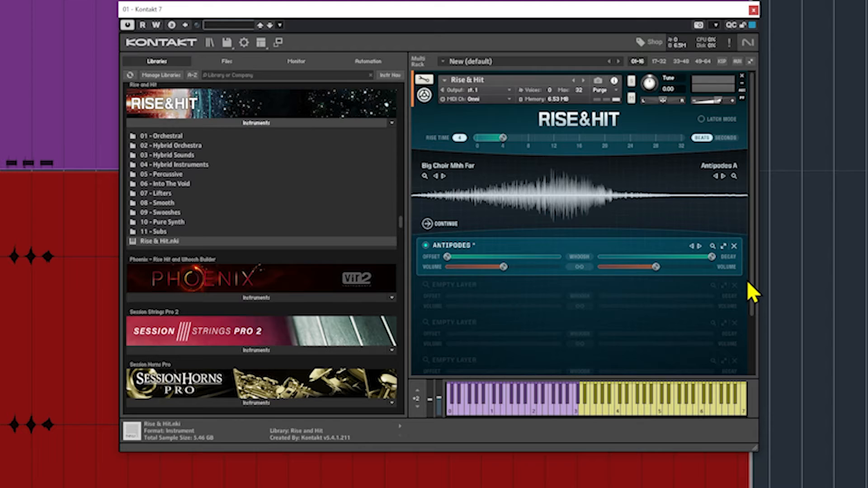
left_click(734, 176)
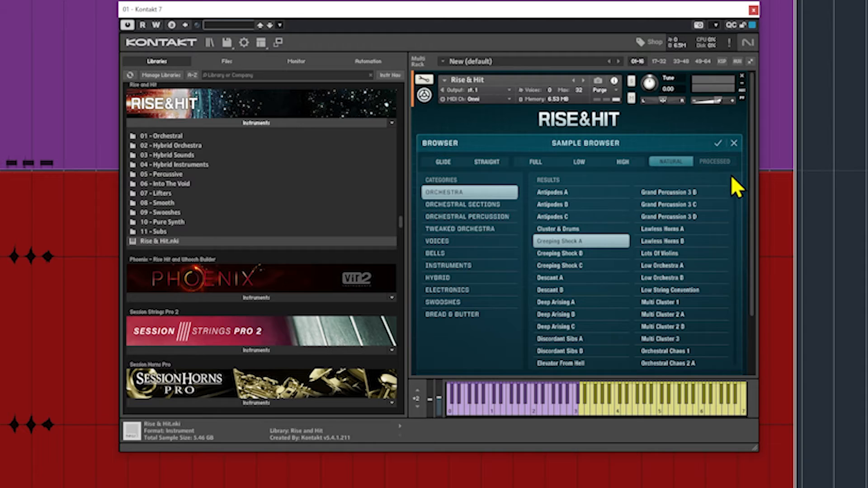
left_click(734, 143)
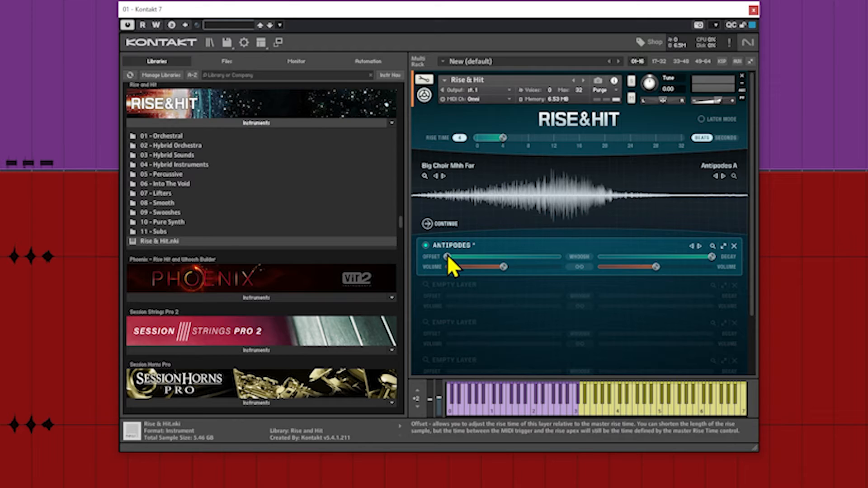
- Try a higher rise offset and a shorter hit decay on the Antipodes layer, and return the decay to 100
left_click_drag(458, 257, 486, 255)
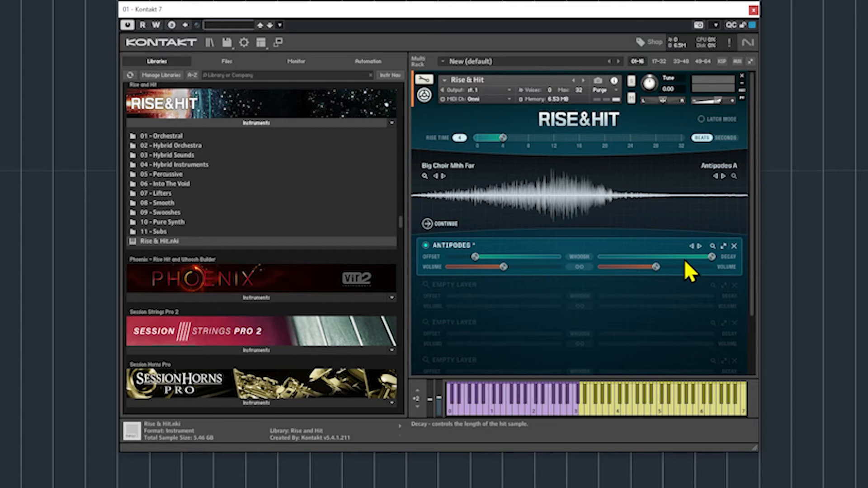
left_click_drag(709, 258, 634, 253)
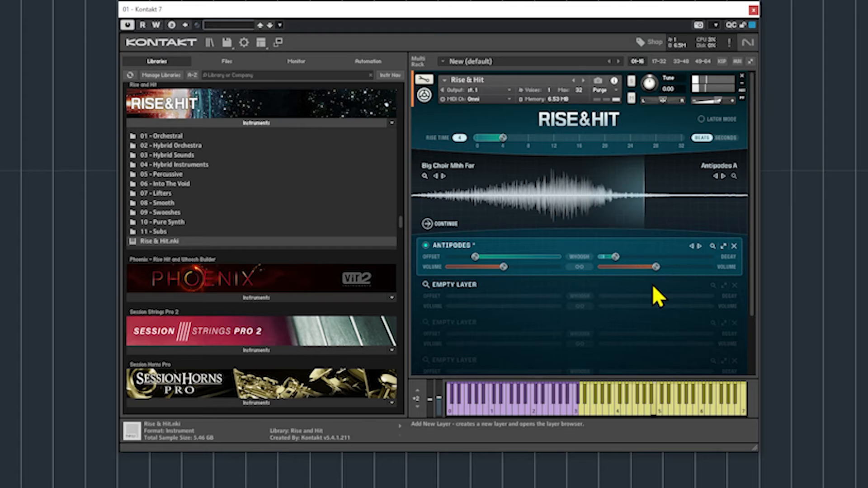
left_click_drag(615, 258, 708, 255)
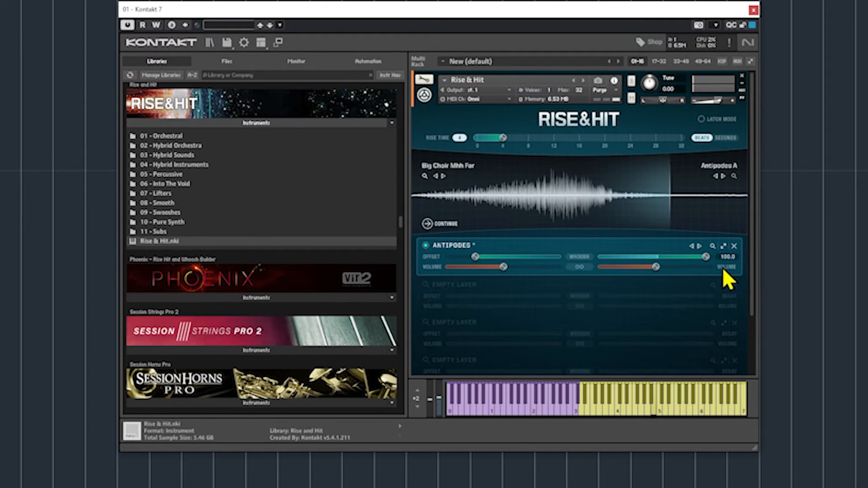
left_click_drag(707, 256, 724, 255)
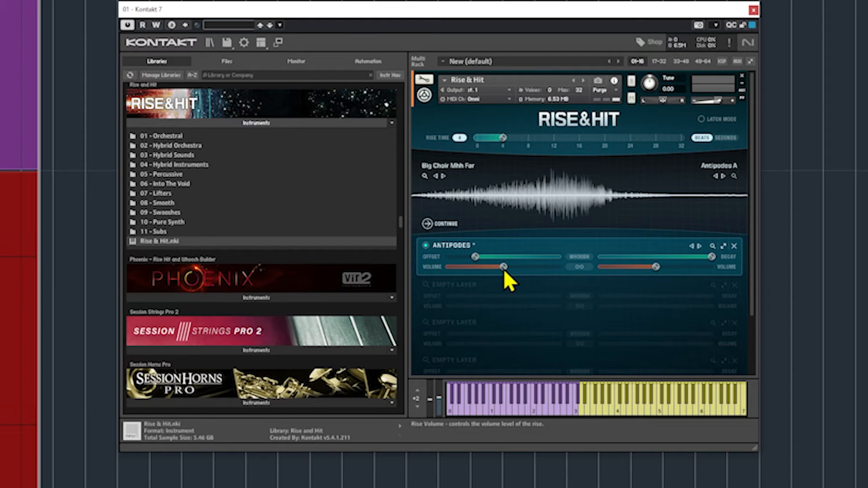
- Adjust the Antipodes layer's rise and hit volumes individually, and raise both together slightly with the volume link enabled
left_click_drag(507, 270, 473, 278)
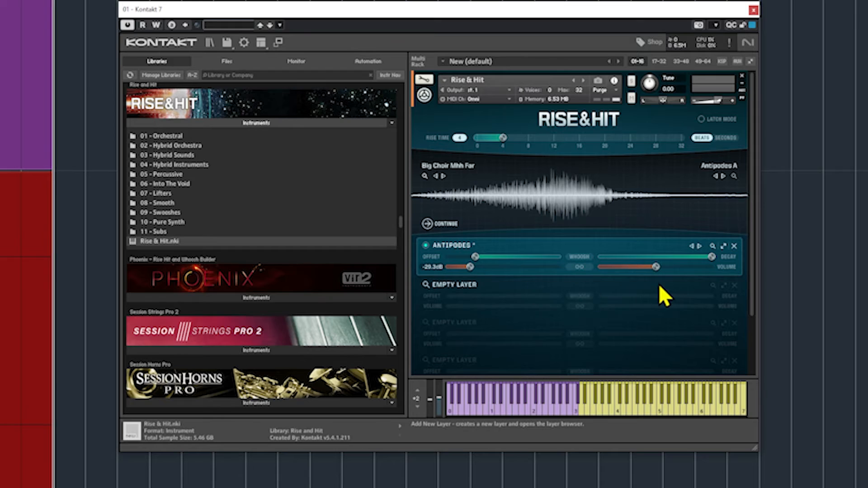
left_click_drag(655, 270, 685, 263)
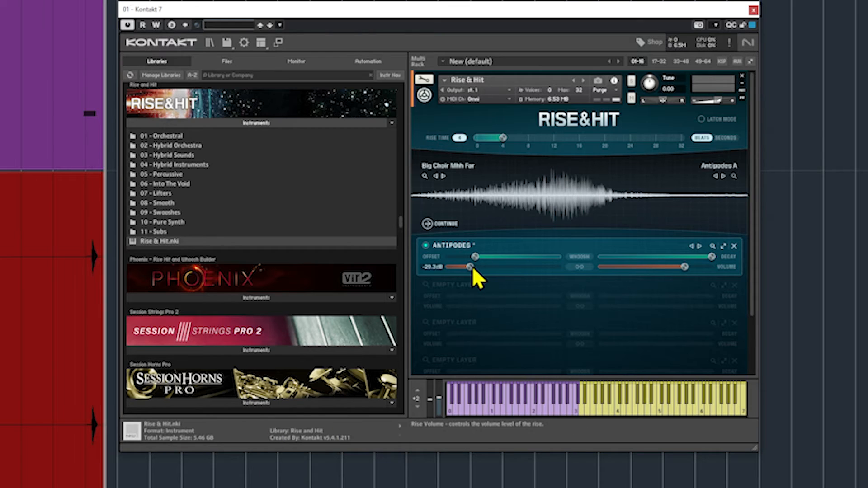
left_click_drag(471, 267, 511, 267)
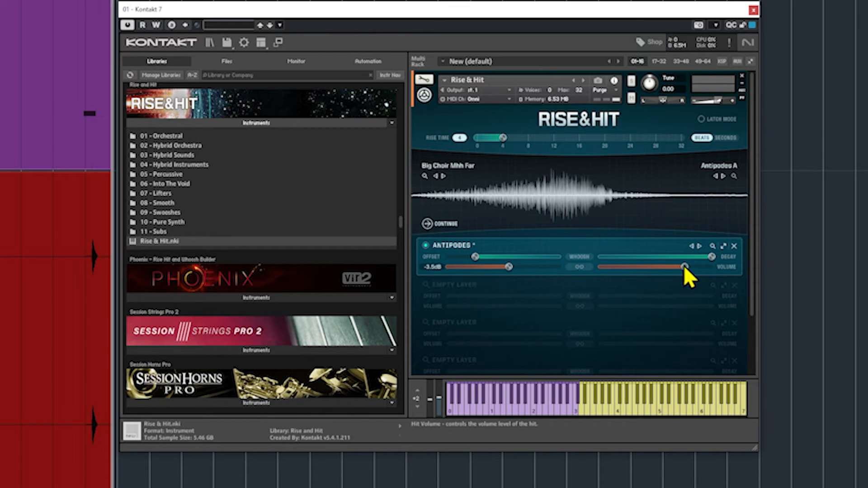
left_click_drag(685, 266, 658, 267)
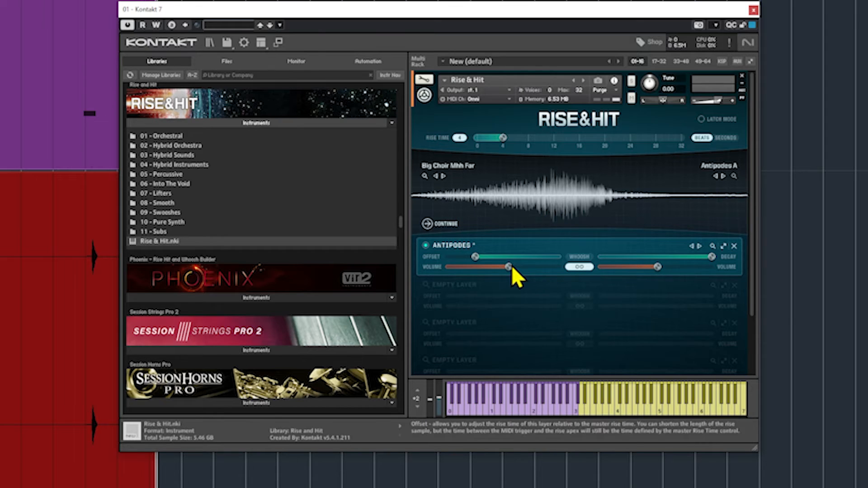
mouse_move(510, 267)
left_mouse_down()
mouse_move(493, 266)
mouse_move(539, 267)
mouse_move(502, 267)
mouse_move(519, 266)
left_mouse_up()
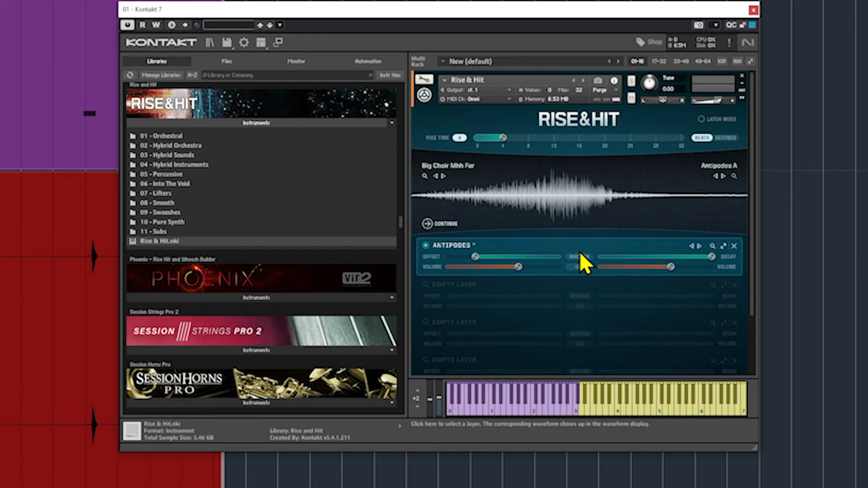
- Try Whoosh mode on the Antipodes layer and switch it off again
left_click(581, 257)
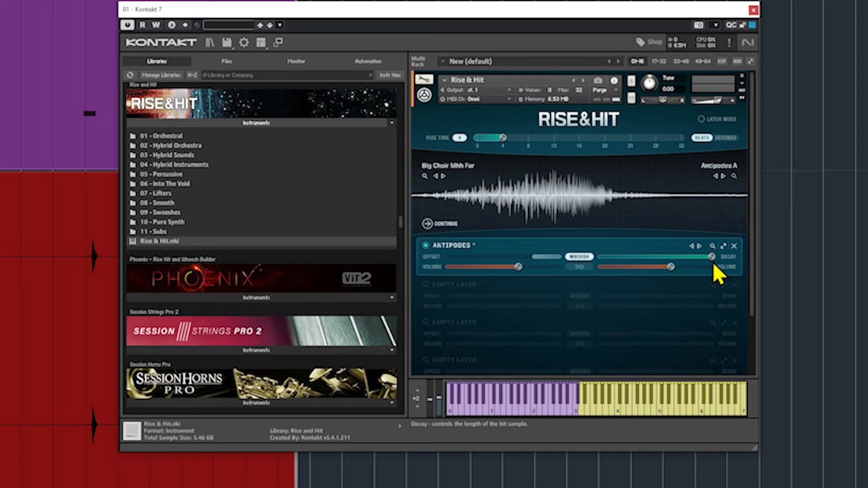
left_click(578, 257)
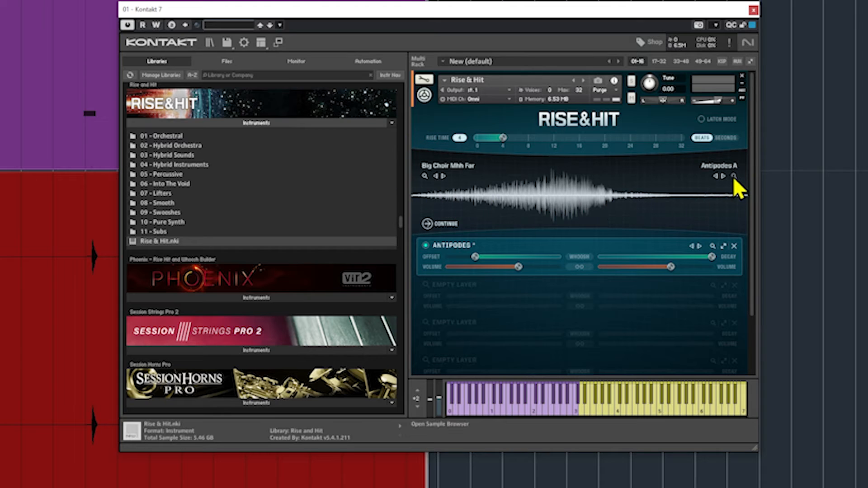
- Step the first layer's preset to Cluster & Drums, back to Antipodes, and forward to Cluster & Drums again
left_click(700, 245)
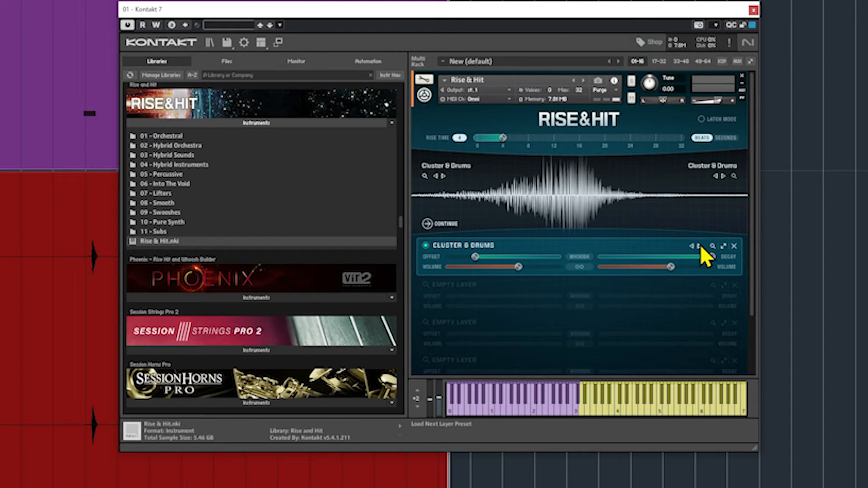
left_click(692, 246)
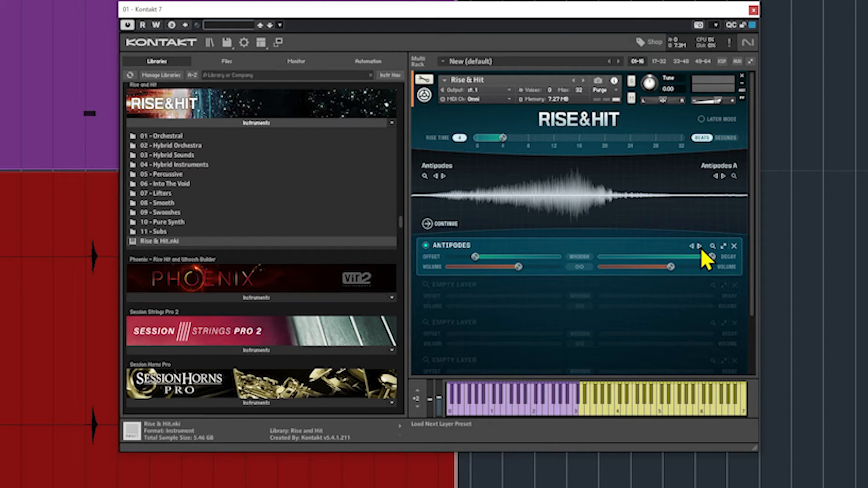
left_click(699, 247)
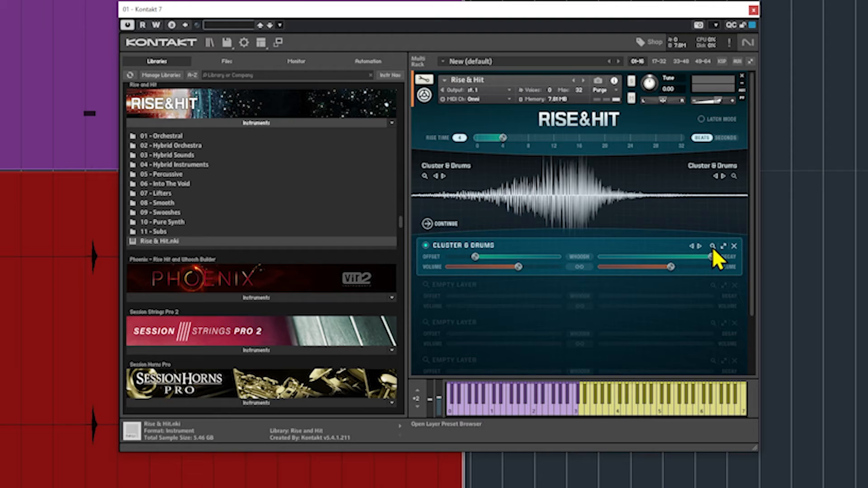
- Load the Voices preset Big Choir Cluster 1 into the first layer and set its rise offset to 0
left_click(712, 246)
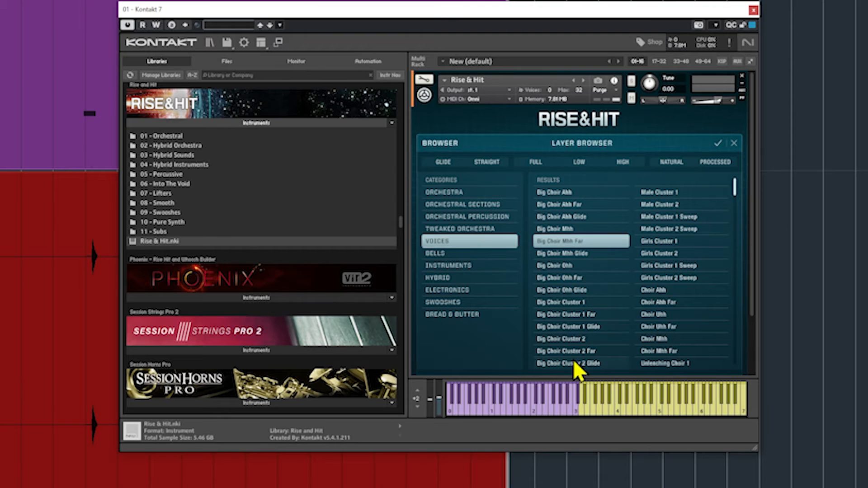
double_click(562, 304)
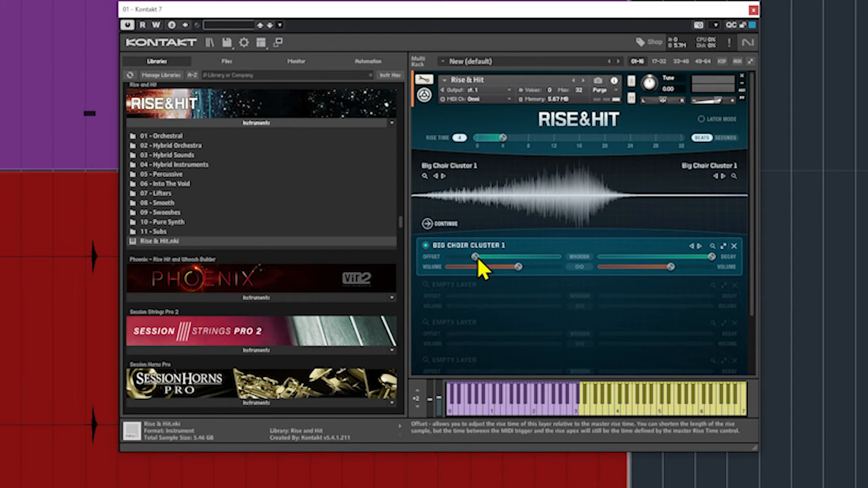
left_click_drag(478, 257, 391, 259)
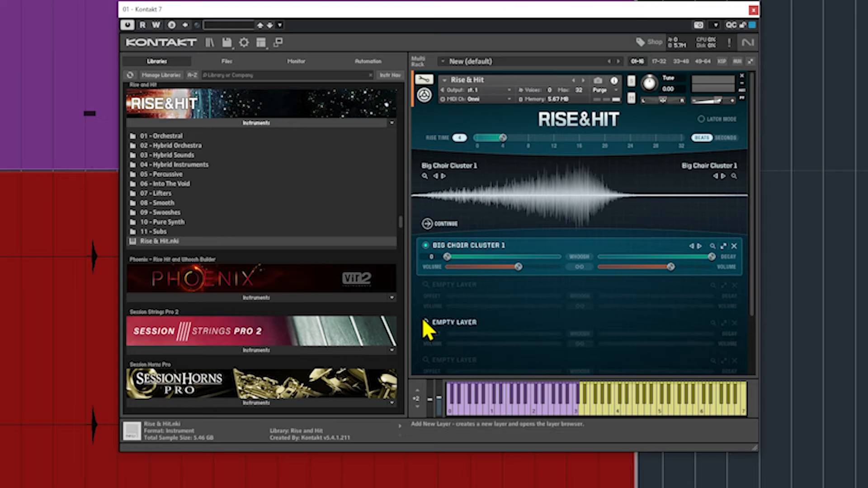
- Add a second layer with the Cymbal Cluster 3 preset from the Bells category
left_click(425, 290)
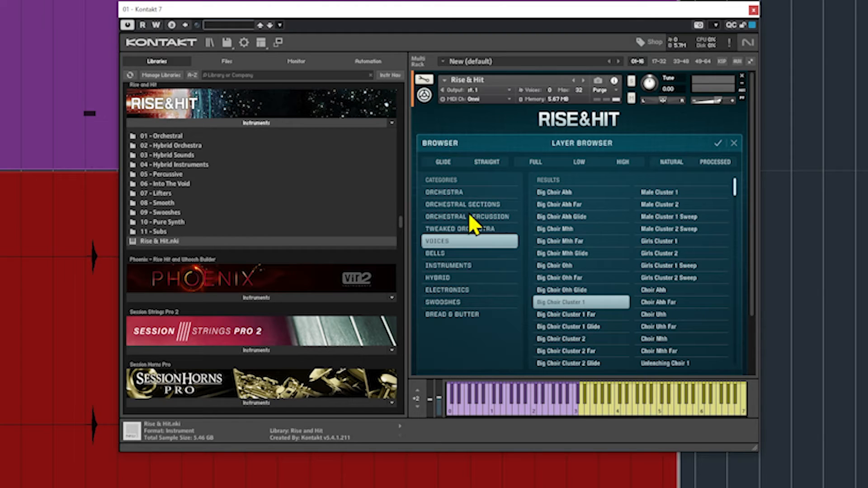
left_click(442, 255)
double_click(574, 265)
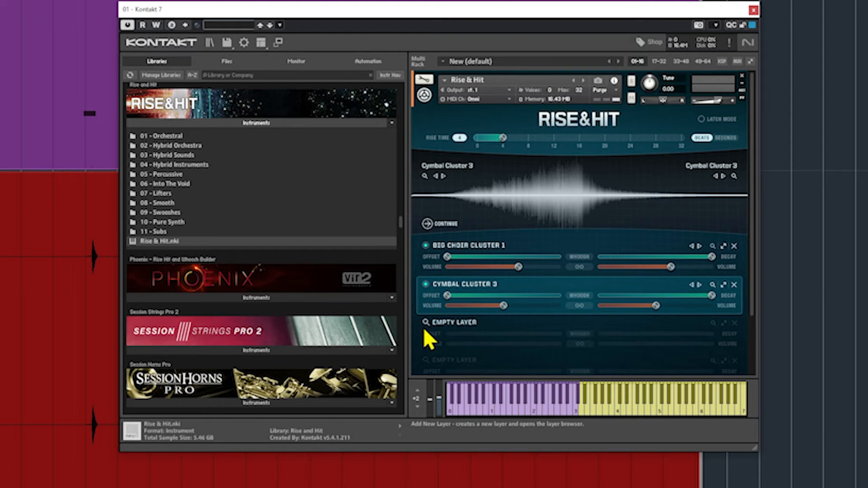
- Add a third layer with the Arctica preset from the Electronics category
left_click(427, 324)
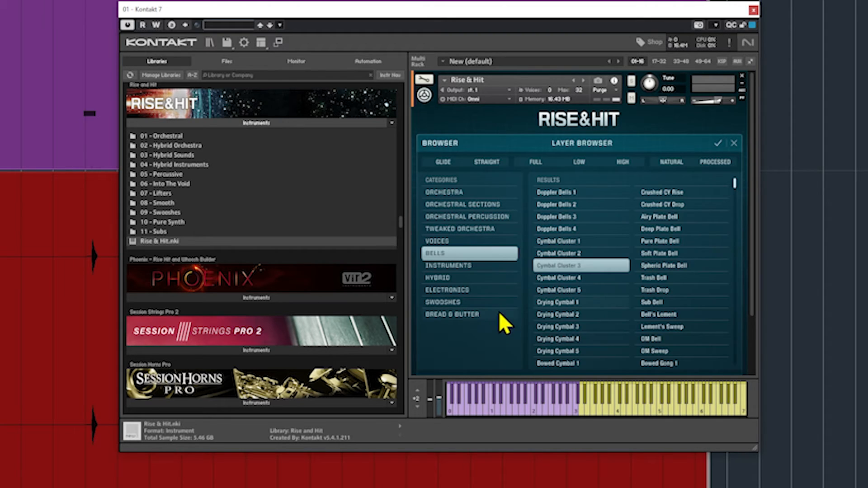
left_click(467, 292)
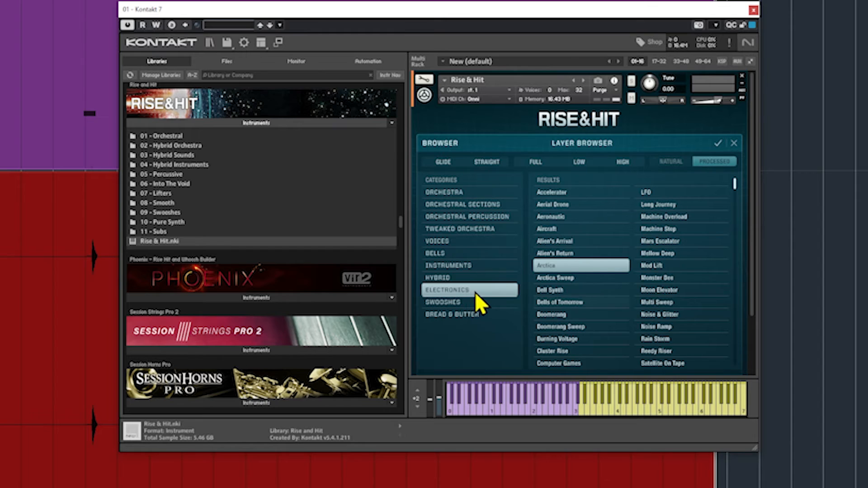
double_click(569, 266)
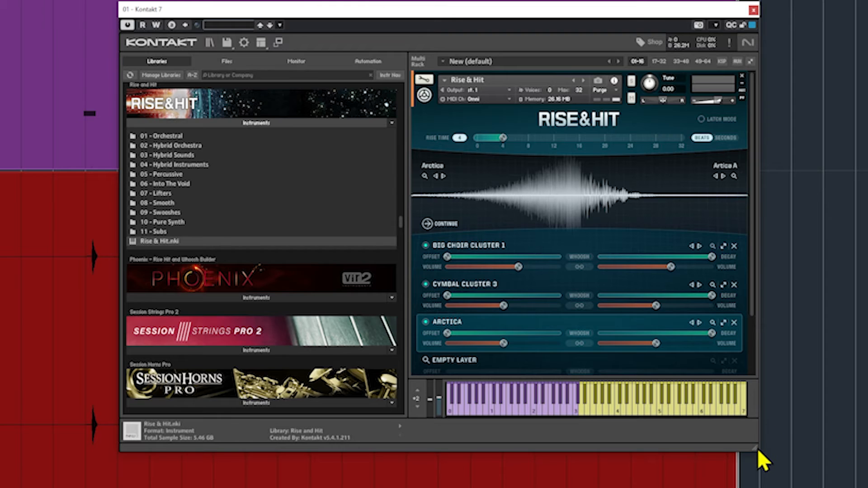
- Enlarge the plug-in window to show all layers, and add a fourth layer with Doppler 7 from the Bread & Butter category
left_click_drag(756, 448, 761, 483)
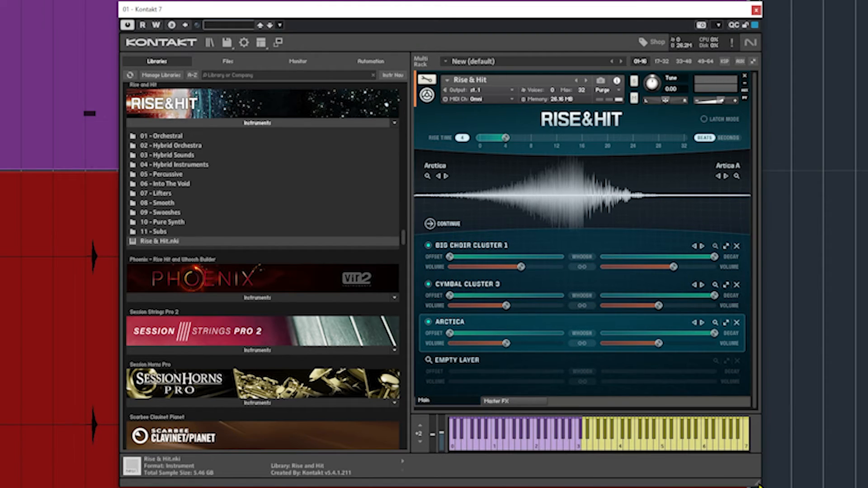
left_click(427, 359)
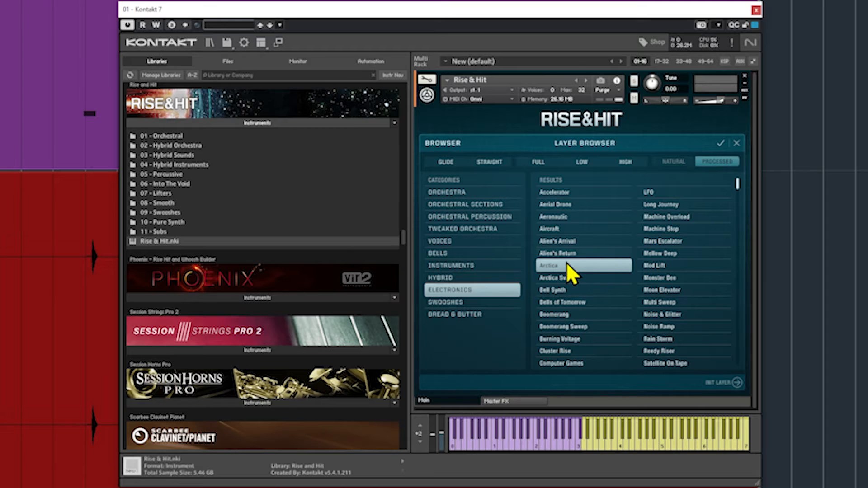
left_click(489, 315)
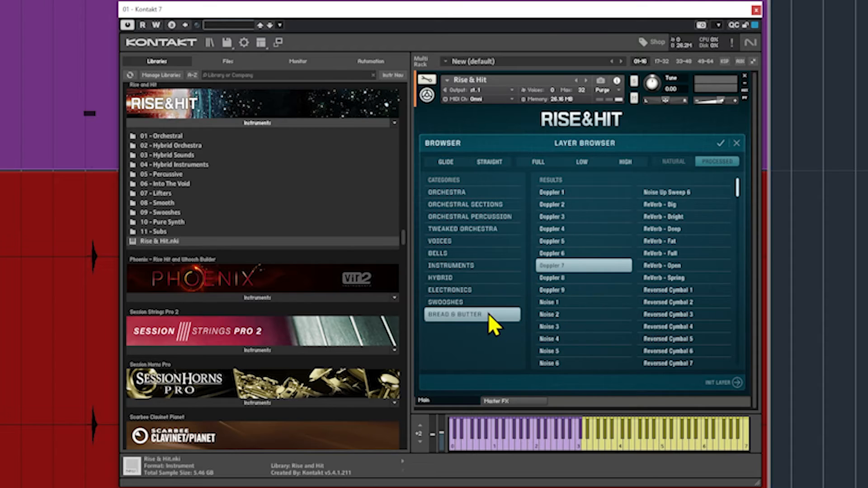
double_click(573, 268)
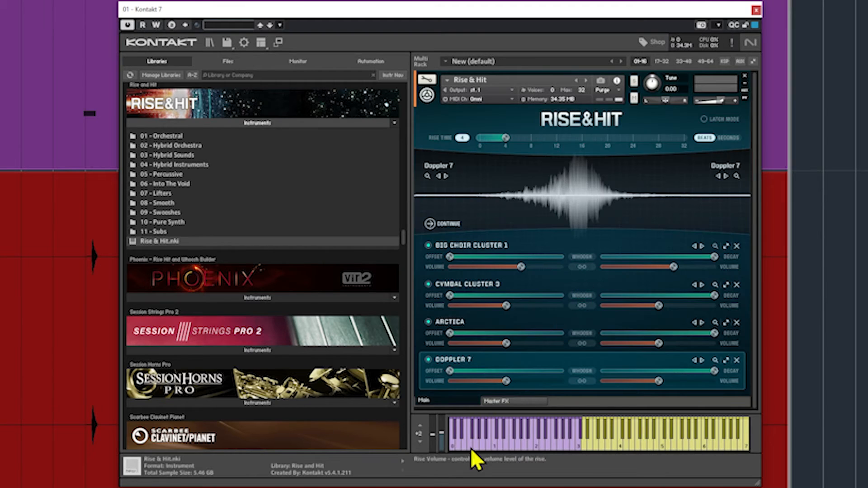
- Turn off the Big Choir Cluster 1, Arctica and Doppler 7 layers so that only Cymbal Cluster 3 plays
left_click(427, 245)
left_click(428, 322)
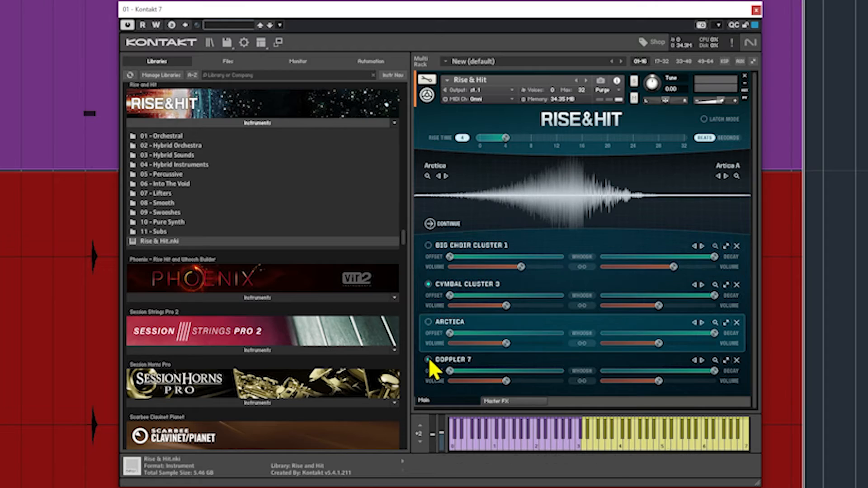
left_click(428, 360)
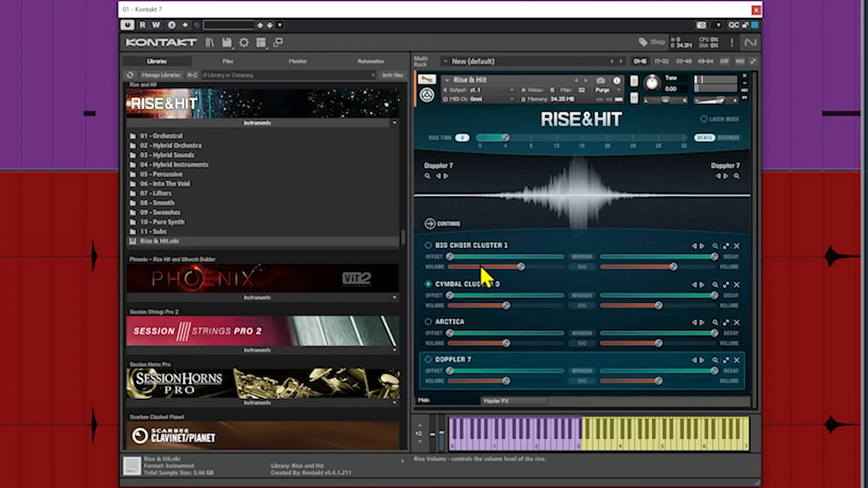
- Switch between the Arctica and Doppler 7 layers on their own, and turn all four layers back on
left_click(430, 286)
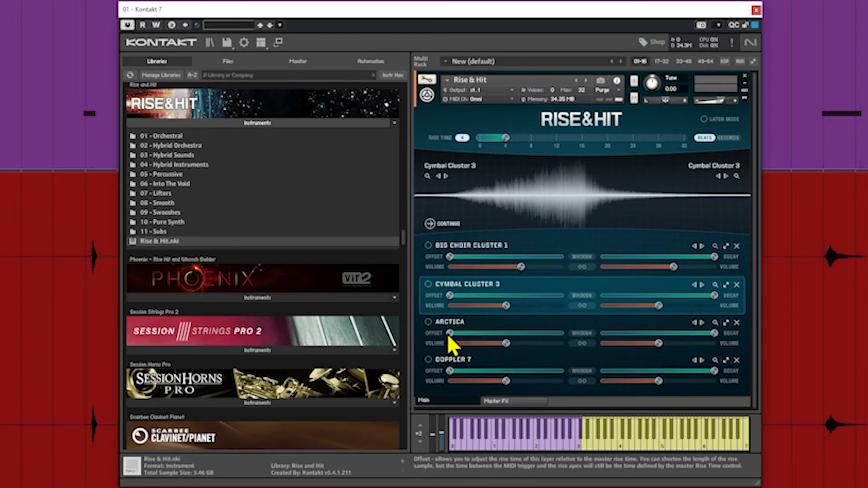
left_click(428, 322)
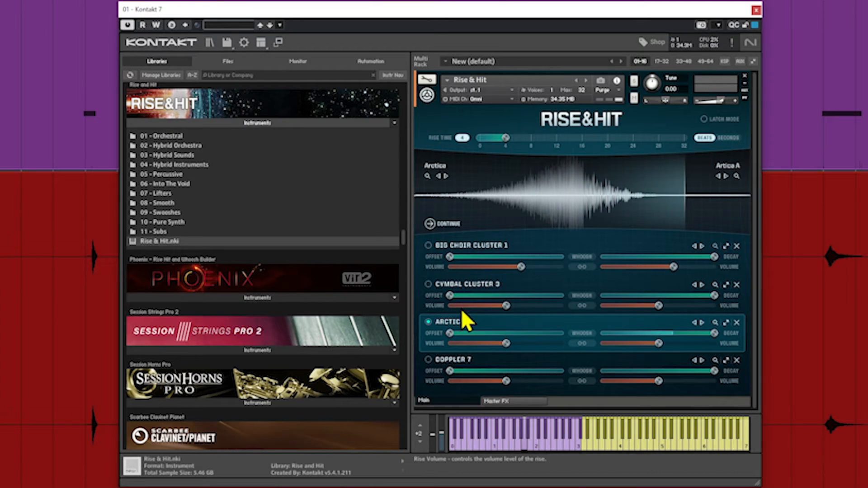
left_click(427, 321)
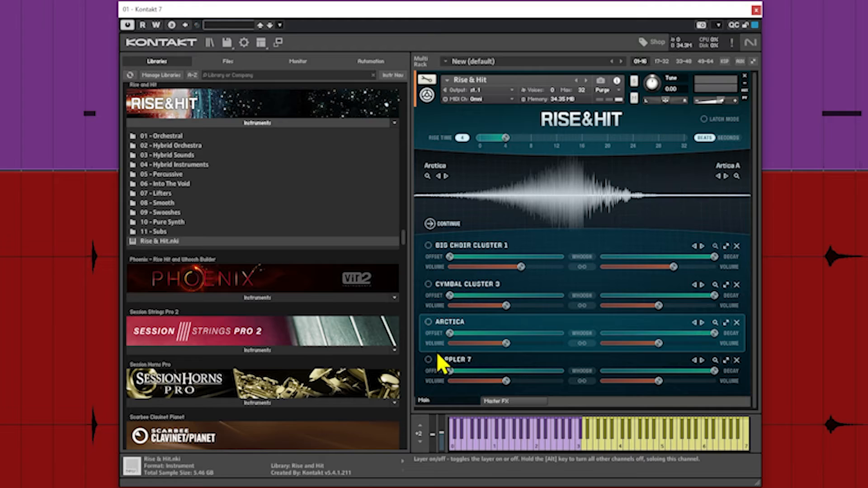
left_click(428, 361)
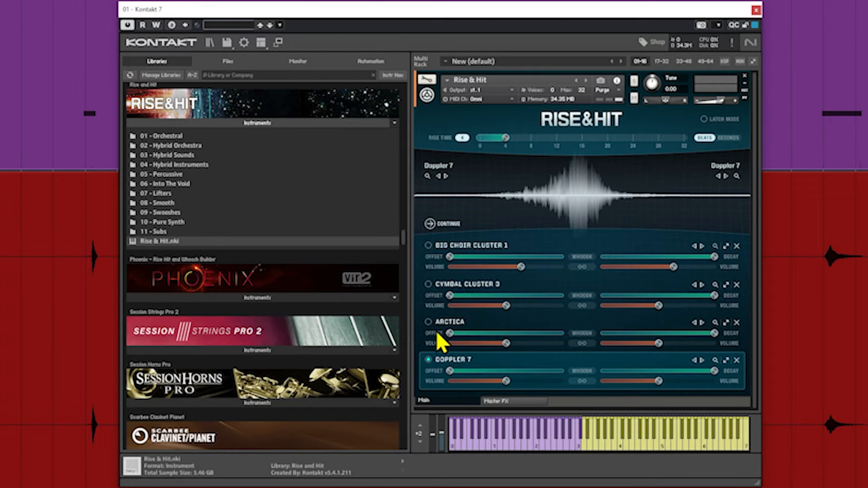
left_click(428, 285)
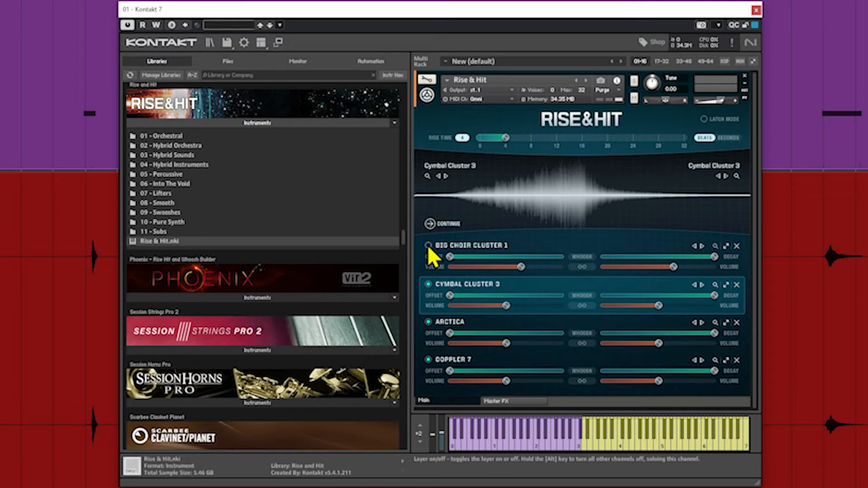
left_click(428, 245)
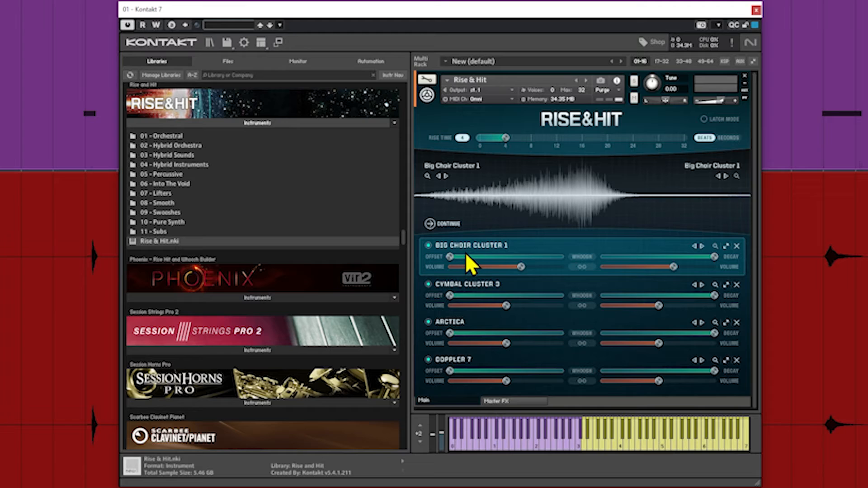
- Stagger the rise offsets: 1 for Cymbal Cluster 3, 2 for Arctica, and an even larger offset for Doppler 7
left_click_drag(449, 296, 487, 294)
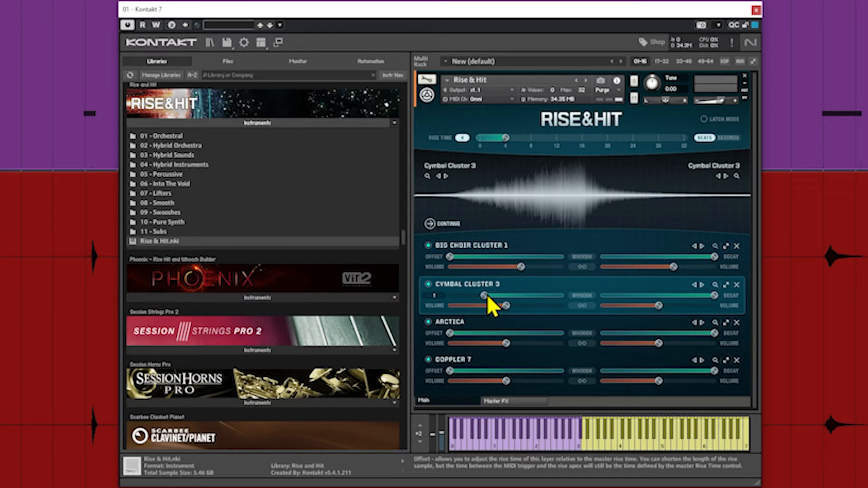
left_click_drag(450, 335, 513, 344)
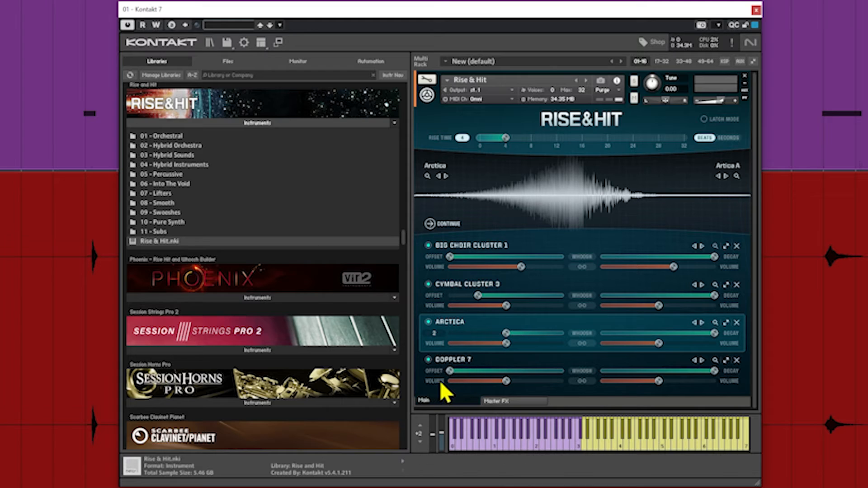
left_click_drag(448, 370, 544, 367)
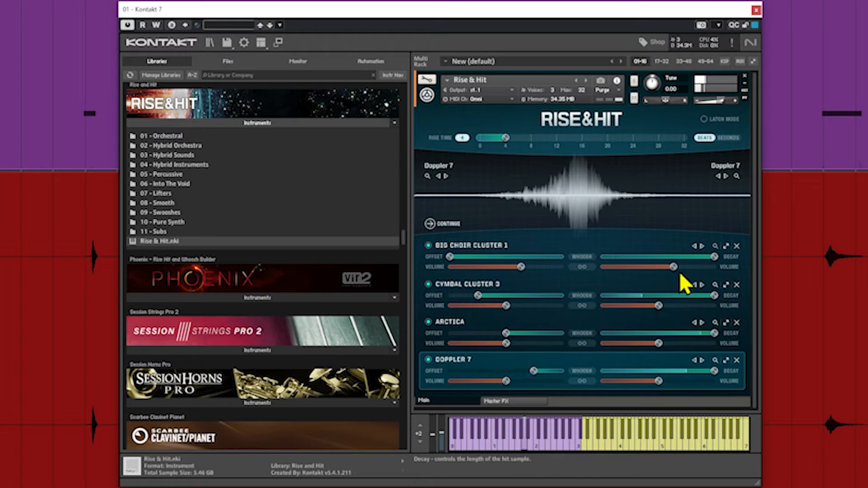
- Shorten Cymbal Cluster 3's hit decay to near its minimum and lower its hit volume
left_click(710, 296)
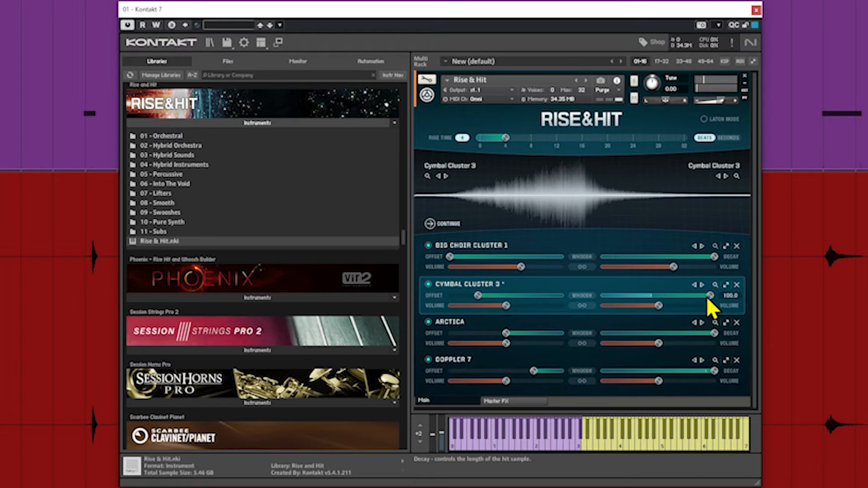
left_click_drag(708, 300, 617, 309)
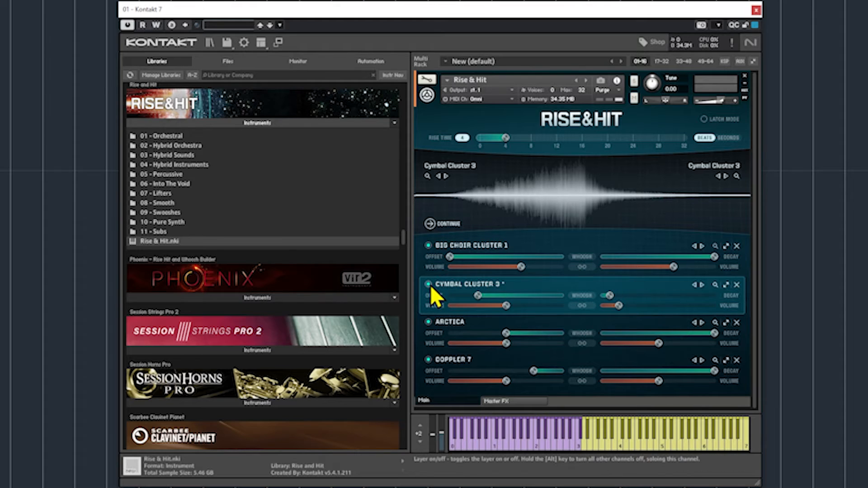
- Turn off the Cymbal Cluster 3, Arctica and Doppler 7 layers, and expand Big Choir Cluster 1 to its detailed controls
left_click(428, 322)
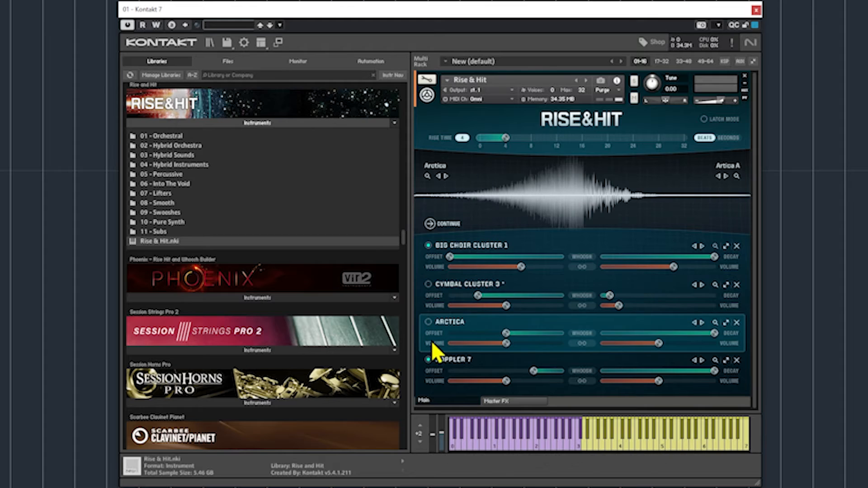
left_click(428, 360)
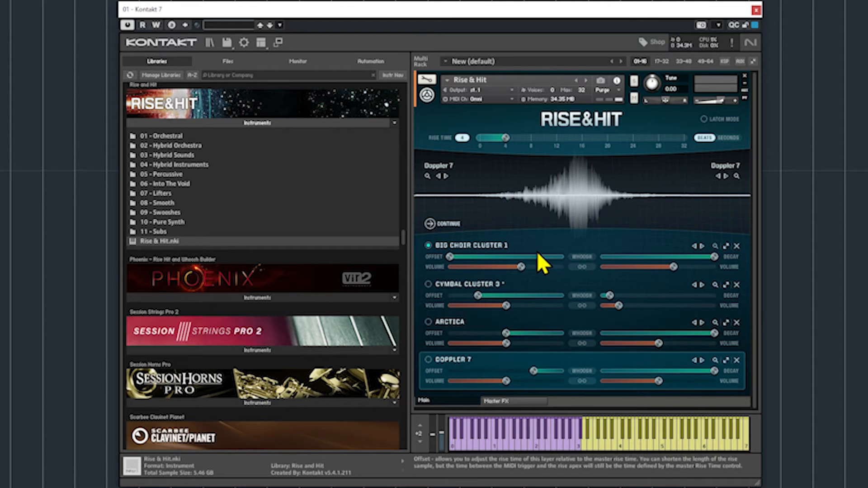
left_click(549, 244)
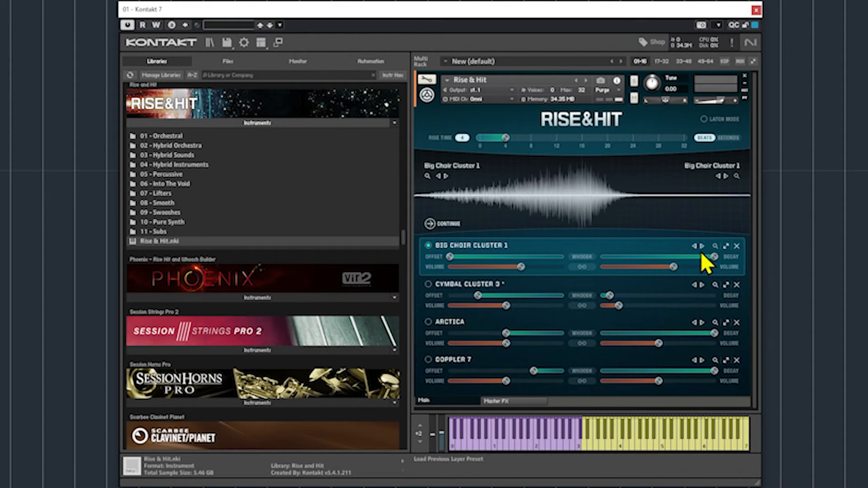
left_click(726, 246)
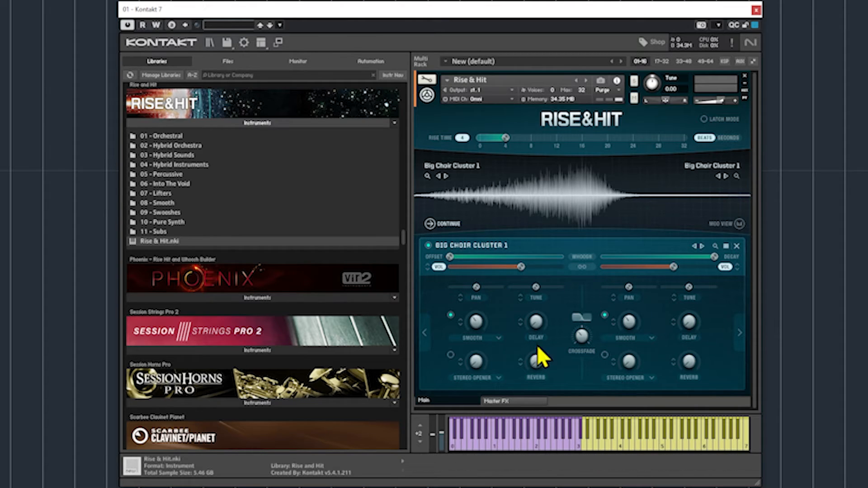
- Page through the detailed controls of every layer, ending back at Big Choir Cluster 1
left_click(738, 334)
left_click(739, 334)
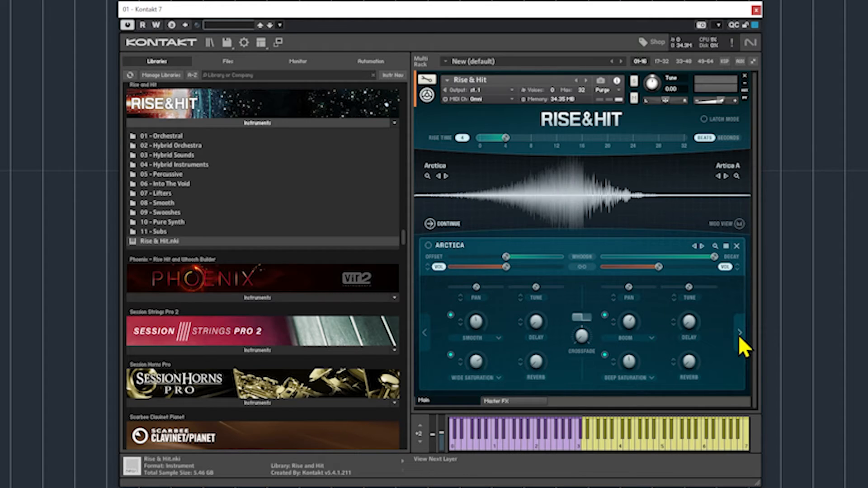
left_click(741, 335)
left_click(741, 335)
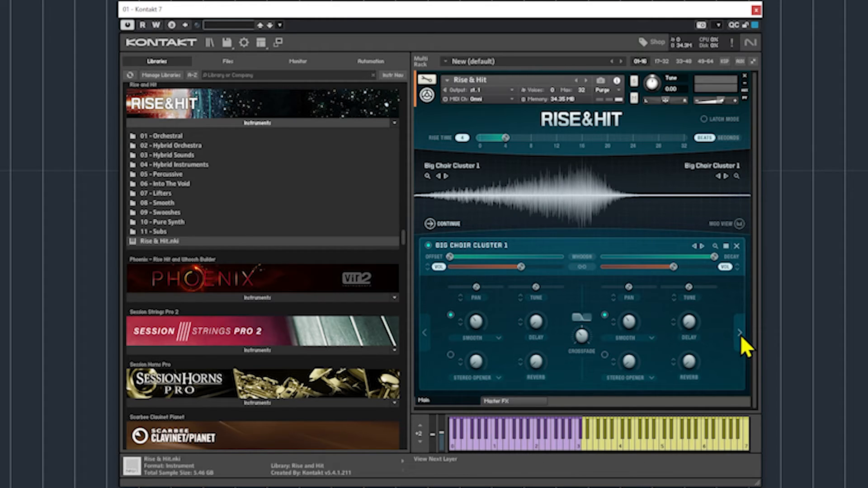
left_click(741, 335)
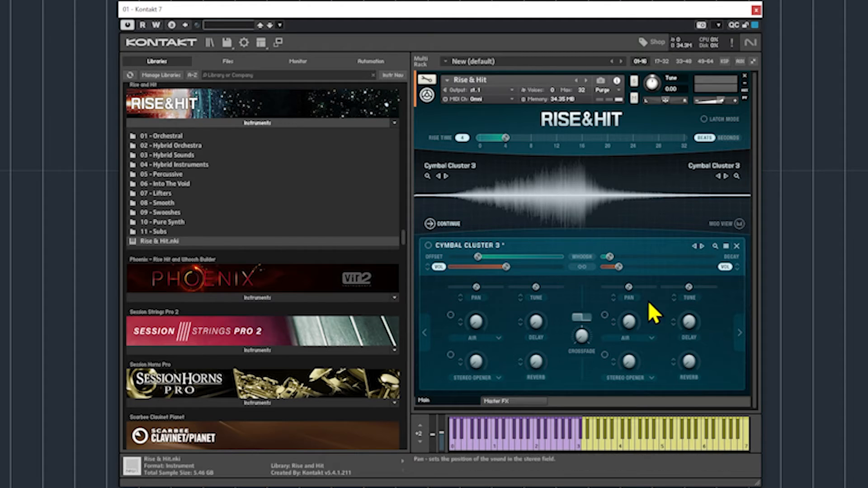
left_click(739, 335)
left_click(739, 334)
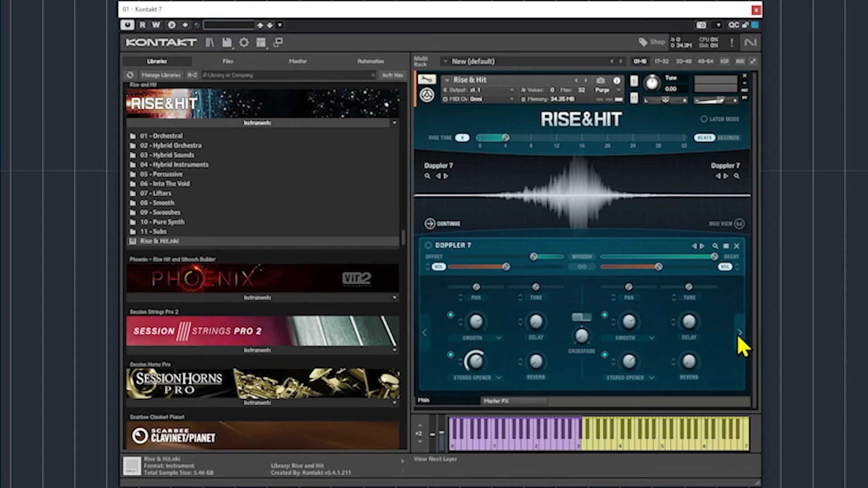
left_click(739, 335)
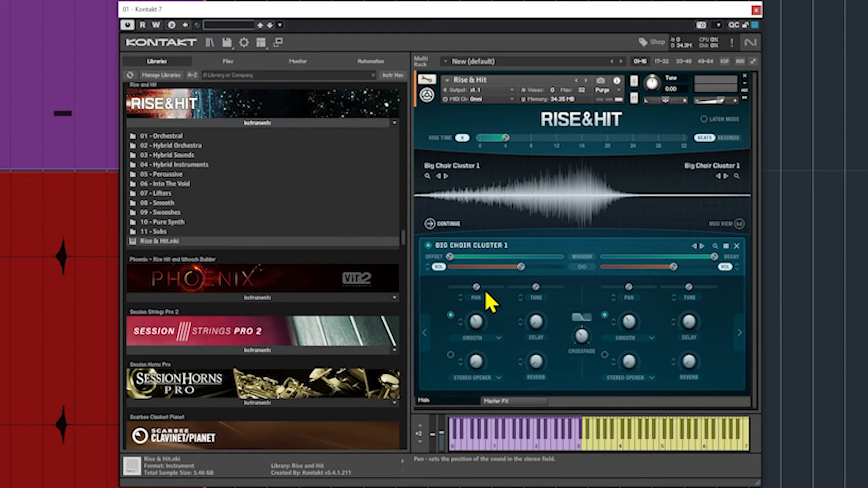
- Adjust Big Choir Cluster 1's panning, leaving the rise centred and the hit slightly right, and lower both volumes slightly
left_click_drag(485, 290, 529, 287)
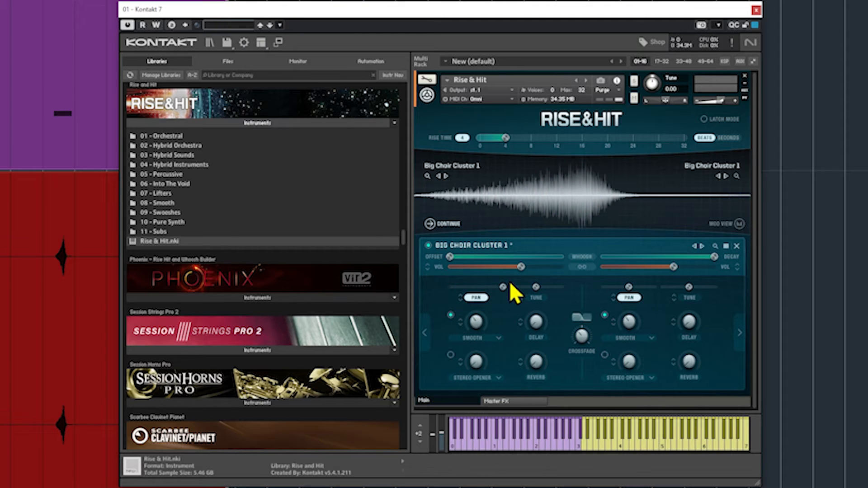
left_click_drag(504, 287, 550, 300)
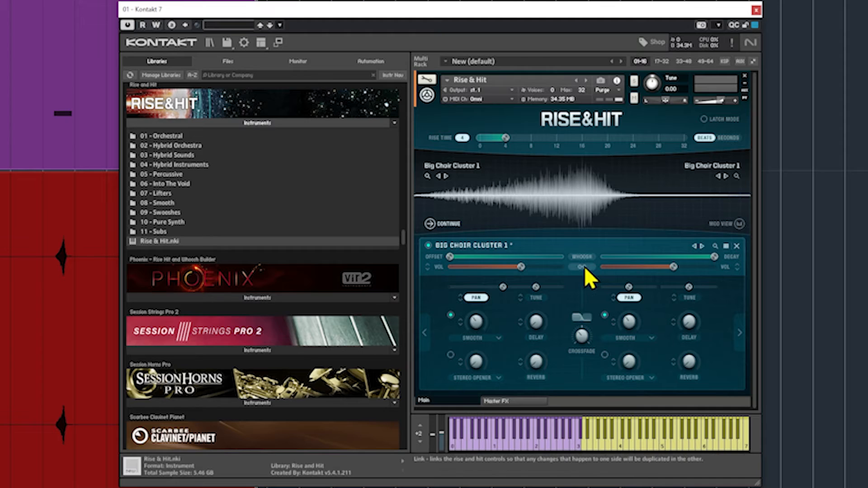
left_click_drag(522, 266, 492, 287)
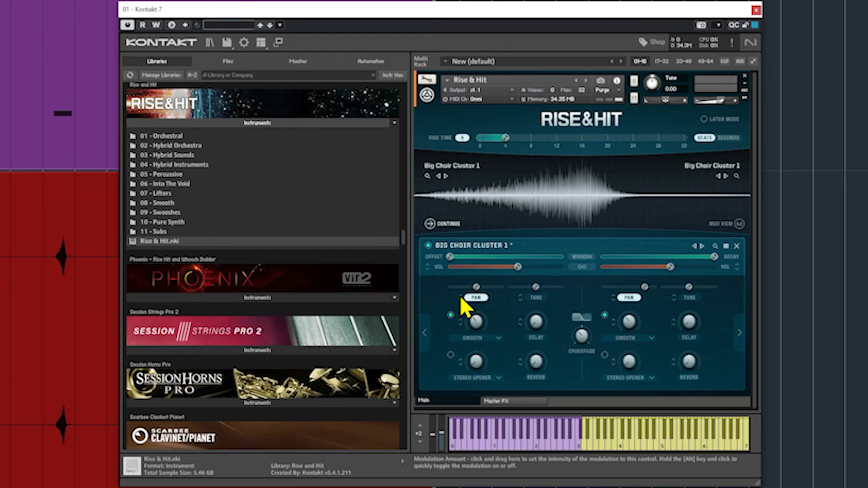
- Raise the modulation amount of Big Choir Cluster 1's rise pan to maximum and show its curve in the modulation view
left_click_drag(460, 296, 448, 149)
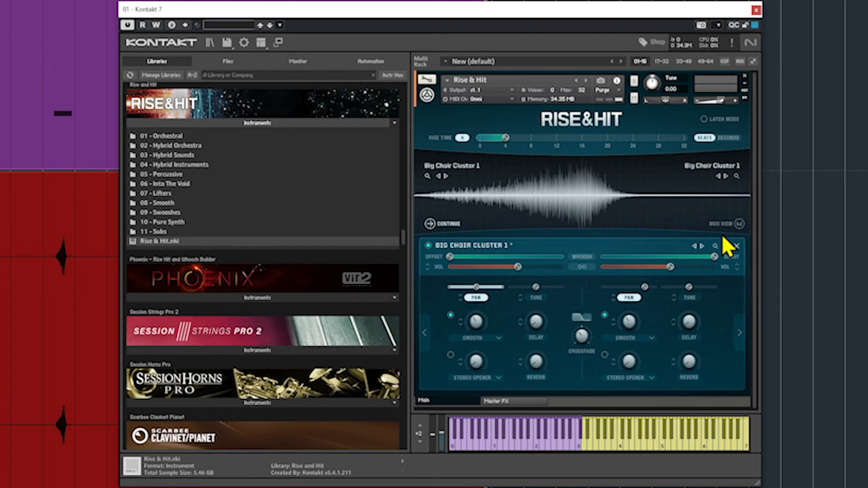
left_click(727, 222)
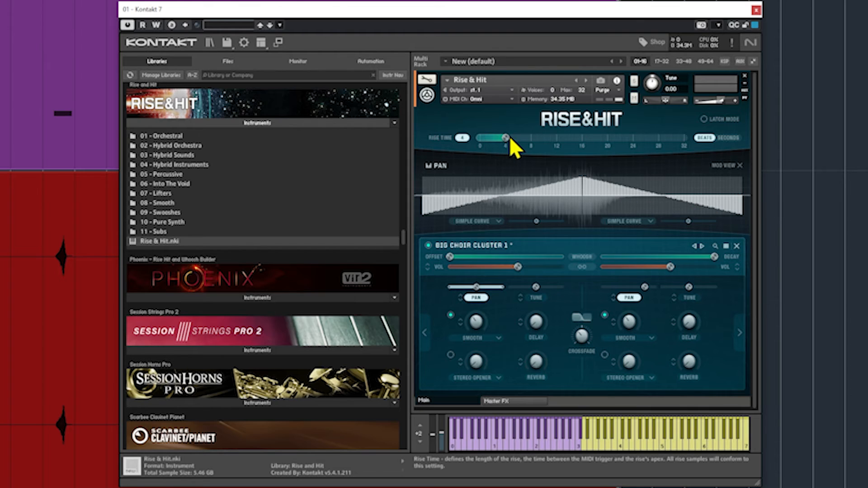
- Set the rise time to 8 beats and draw a pan modulation curve swinging repeatedly between both sides over the rise
left_click_drag(509, 136, 534, 139)
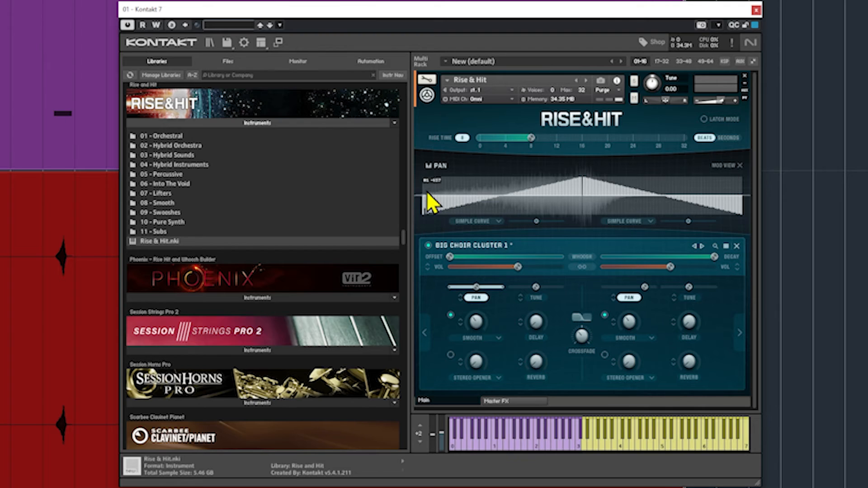
mouse_move(427, 191)
left_mouse_down()
mouse_move(429, 161)
mouse_move(440, 223)
mouse_move(465, 198)
mouse_move(471, 170)
mouse_move(489, 213)
mouse_move(497, 167)
mouse_move(529, 231)
mouse_move(542, 171)
mouse_move(557, 219)
mouse_move(569, 174)
mouse_move(587, 212)
left_mouse_up()
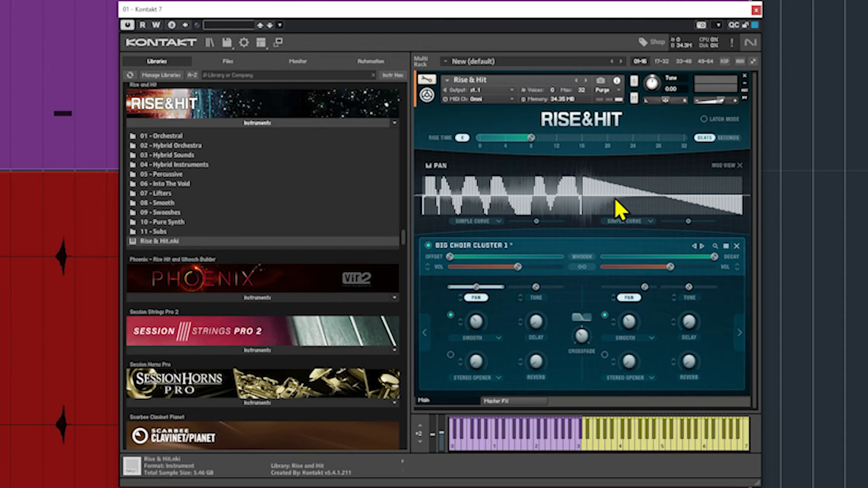
- Try the Simple Curve, Reversed Simple Curve and Reversed S Curve shapes on the rise's pan modulation
left_click(499, 221)
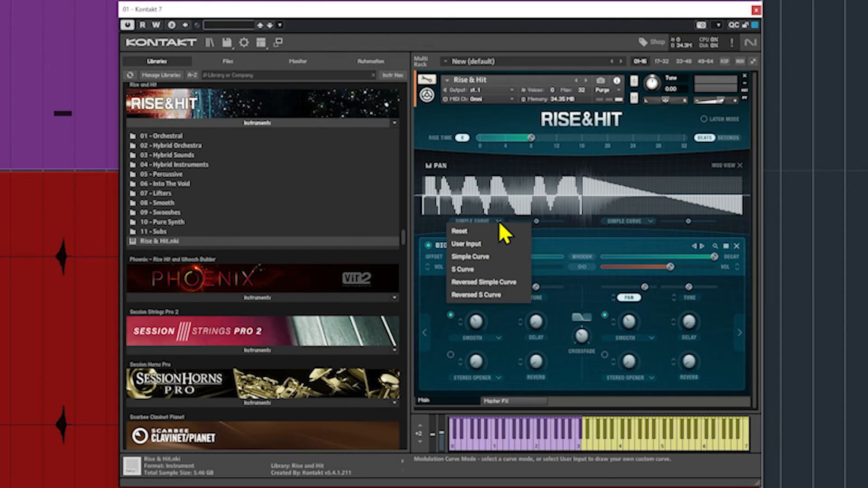
left_click(482, 256)
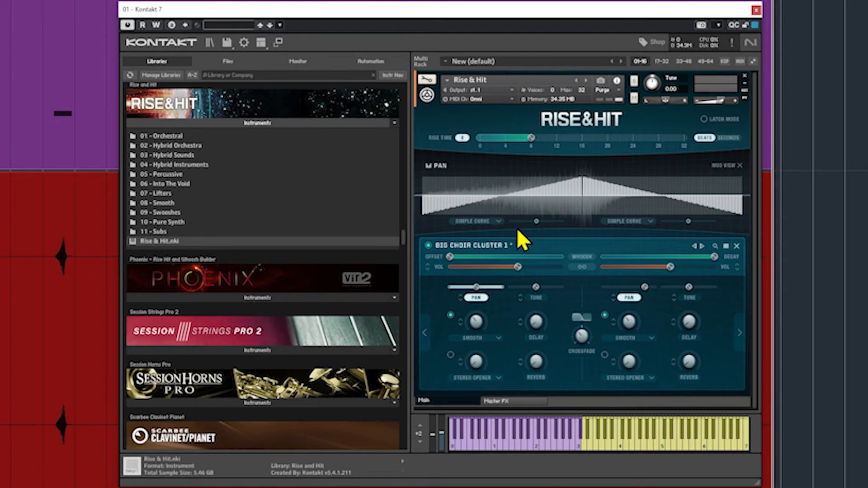
left_click(499, 221)
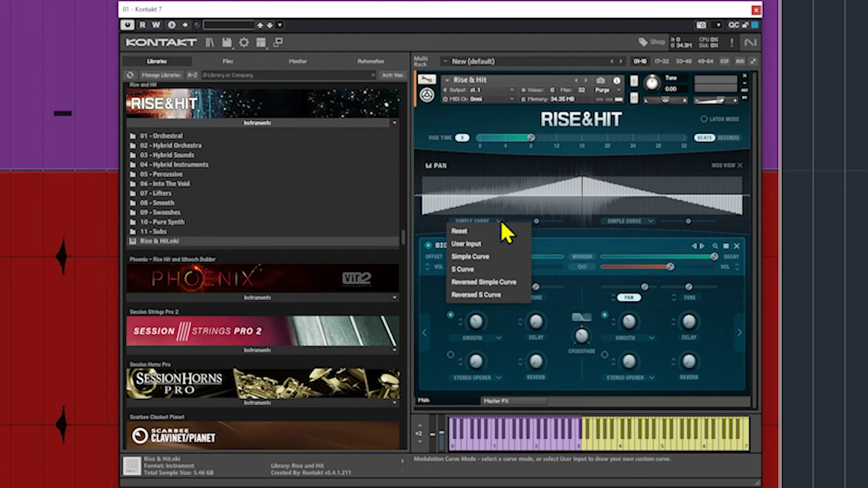
left_click(480, 283)
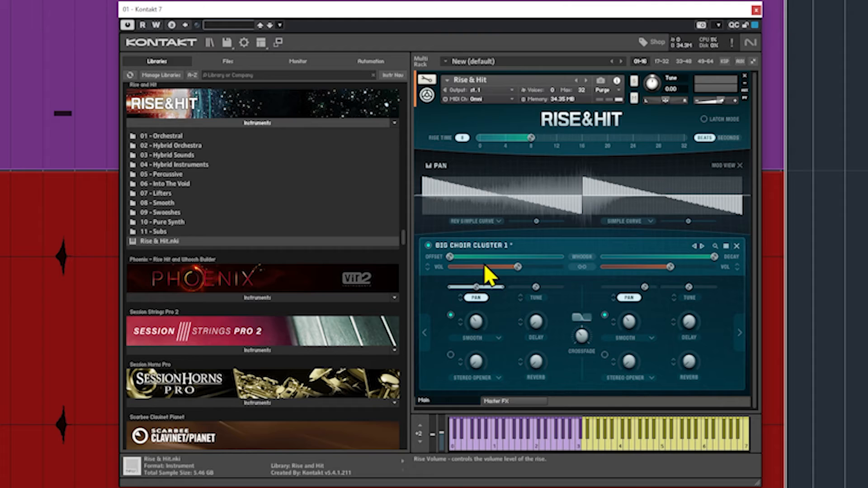
left_click(499, 221)
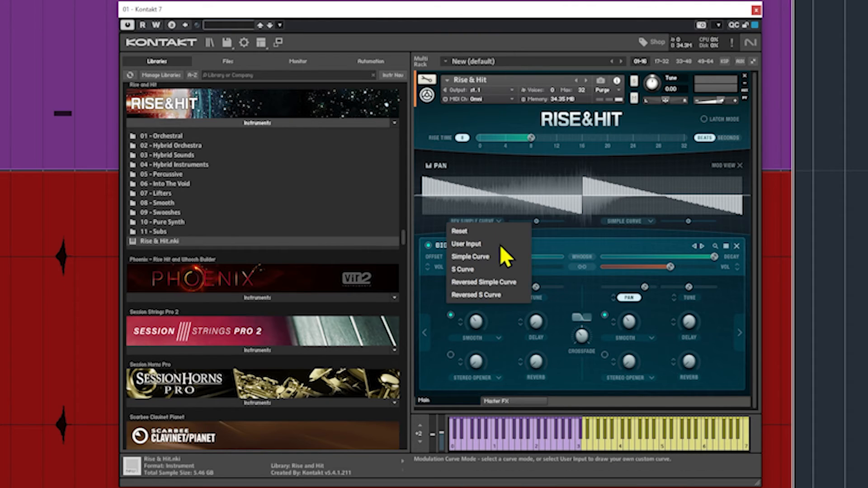
left_click(487, 296)
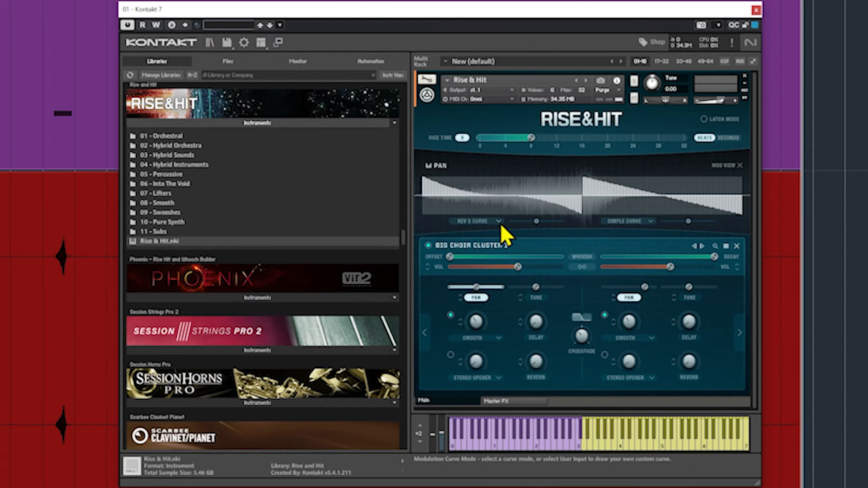
- Reset the rise's pan modulation curve to a flat line
left_click(500, 221)
left_click(500, 221)
left_click(500, 221)
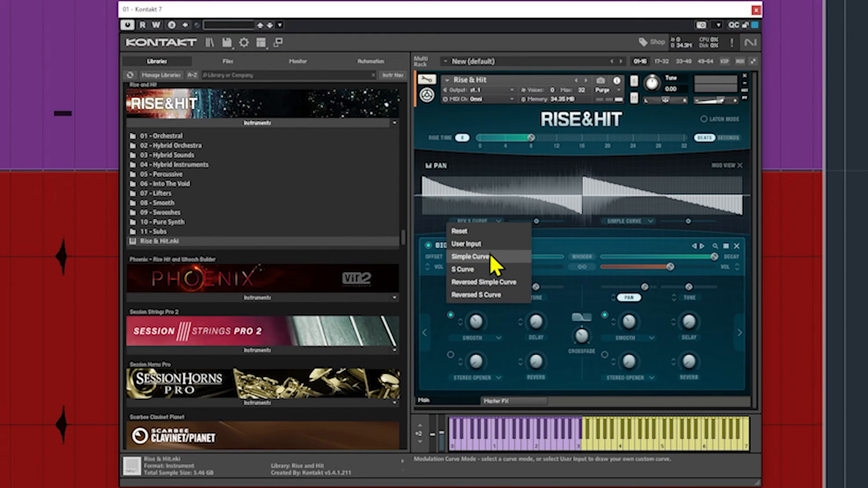
left_click(487, 235)
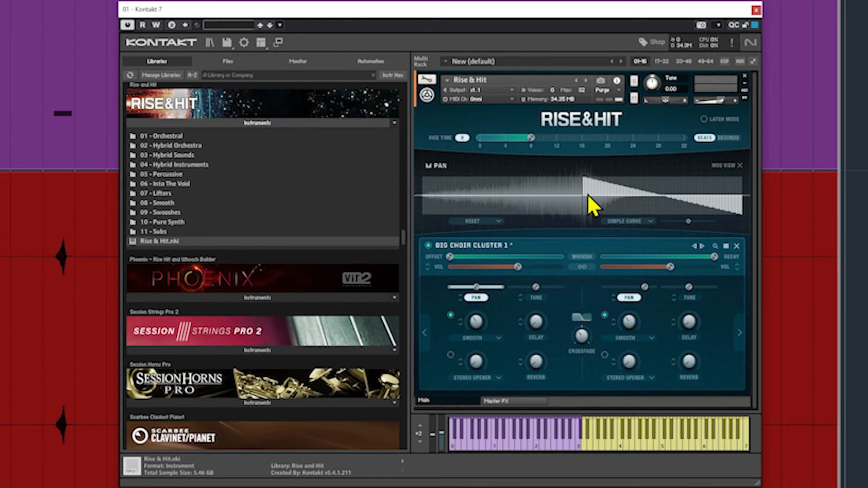
- Switch the rise and hit pan modulation to User Input, and draw a curve swinging repeatedly between both sides over the rise
left_click(500, 223)
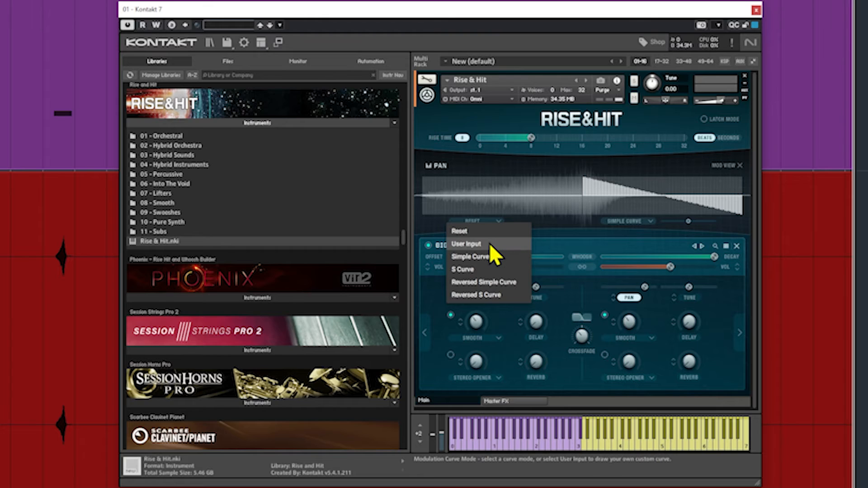
left_click(489, 244)
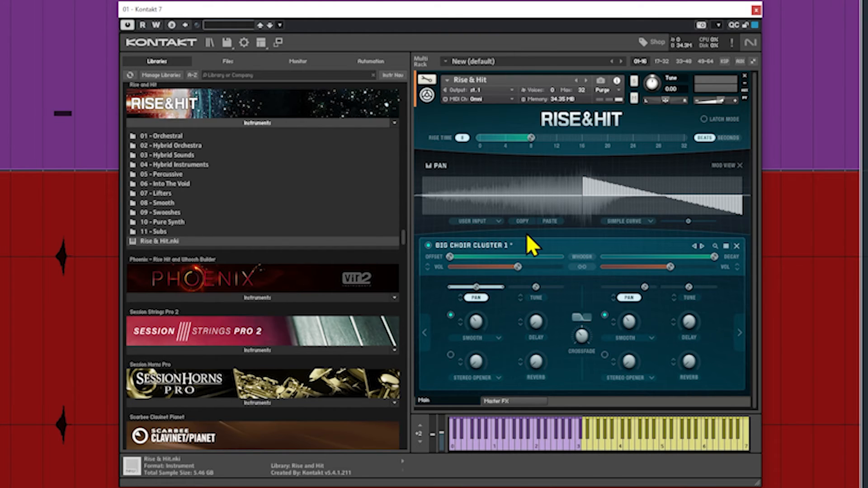
mouse_move(424, 213)
left_mouse_down()
mouse_move(435, 184)
mouse_move(463, 216)
mouse_move(511, 178)
mouse_move(544, 207)
mouse_move(589, 175)
left_mouse_up()
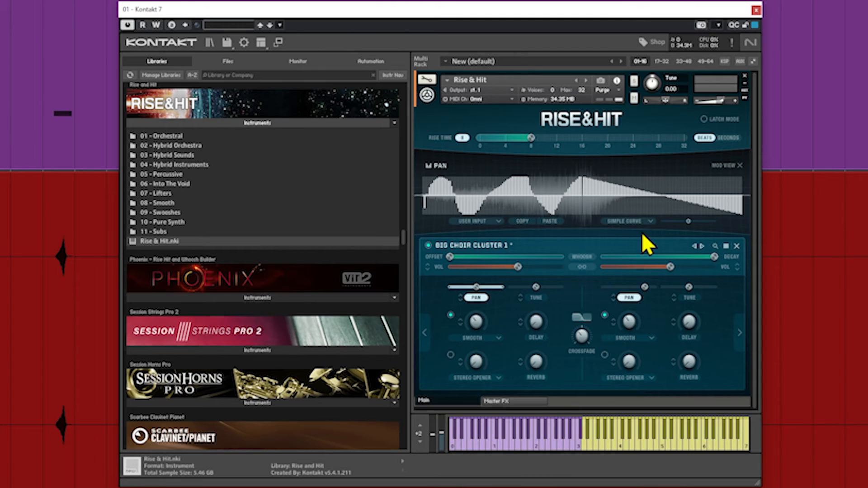
left_click(652, 223)
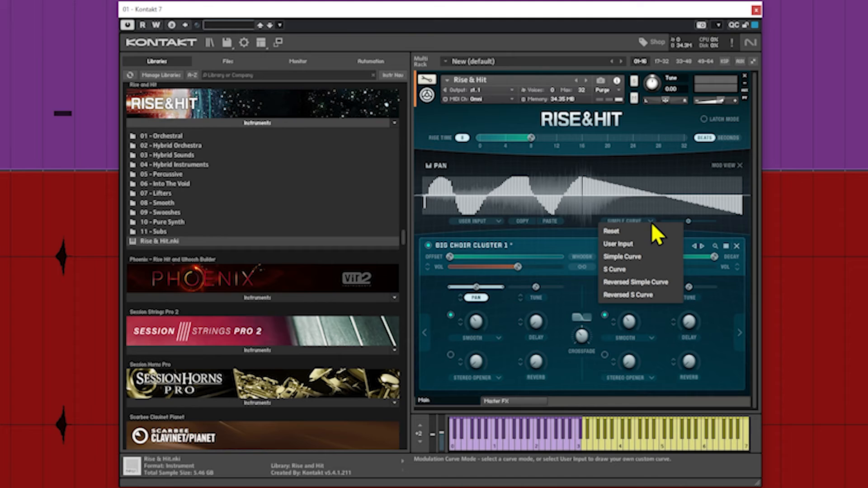
left_click(635, 243)
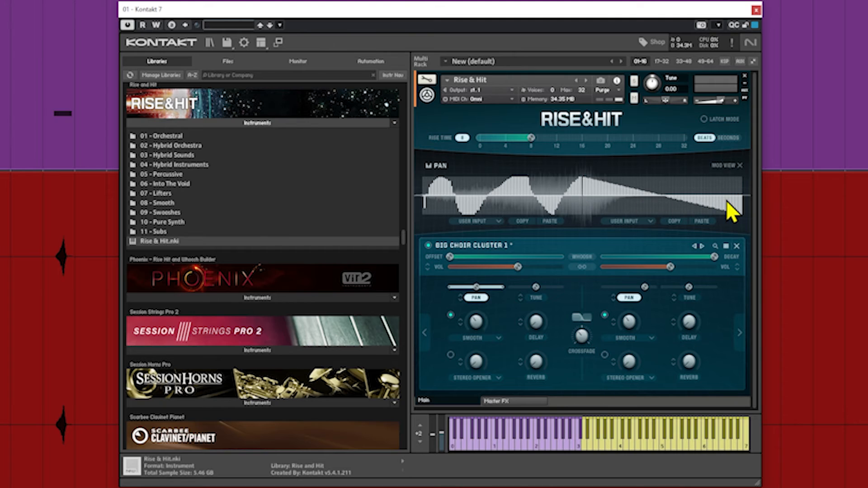
- Set the rise pan curve of Cymbal Cluster 3 to User Input and paste the copied modulation curve into it
left_click(743, 333)
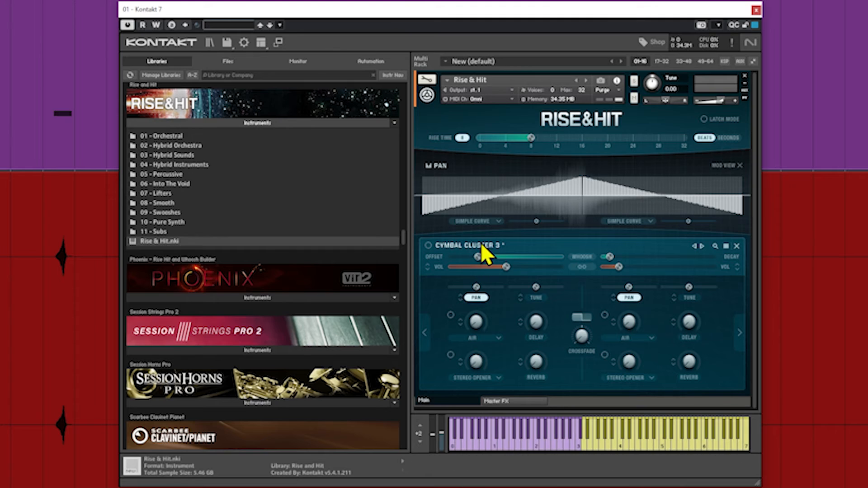
left_click(499, 222)
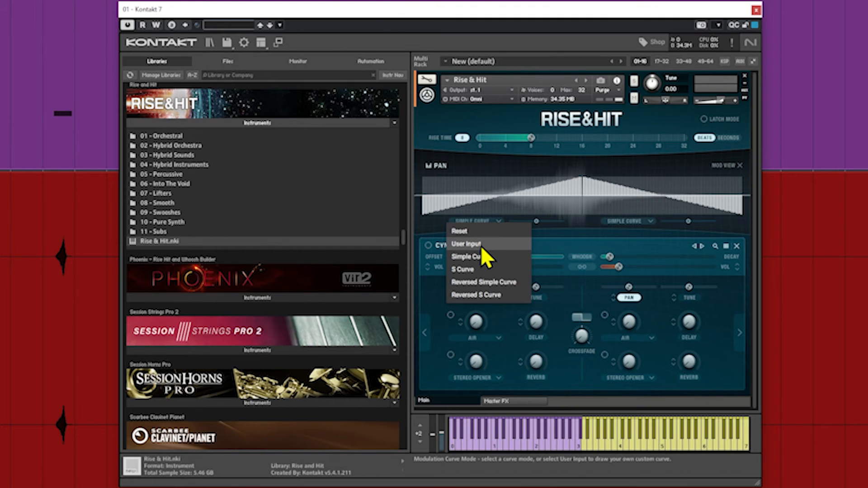
left_click(488, 243)
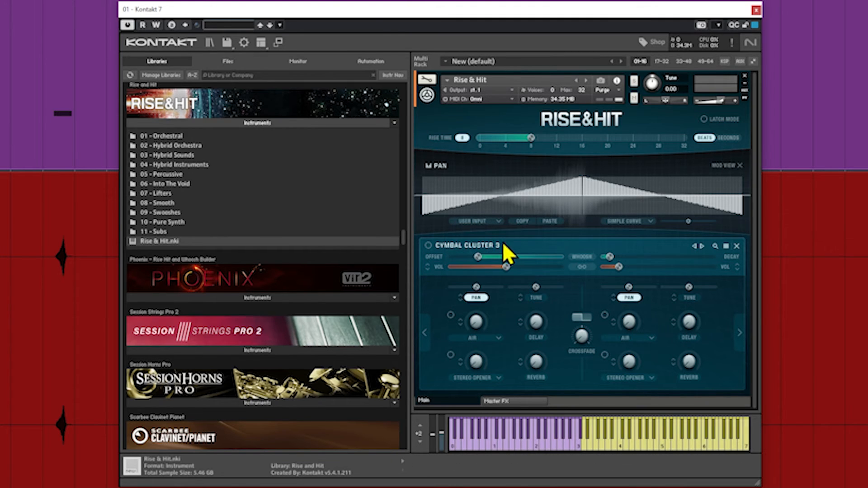
left_click(557, 223)
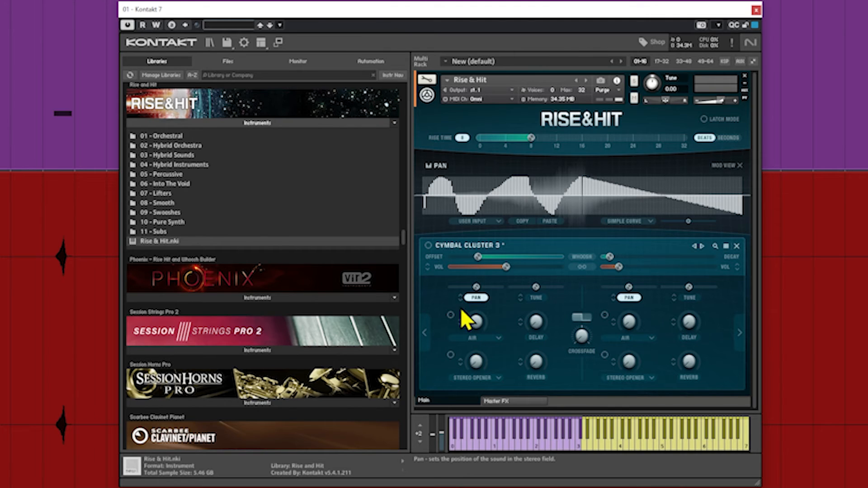
- On Big Choir Cluster 1's rise, set the first effect to Resonant LP and draw a wavy modulation curve climbing to the peak
left_click(425, 332)
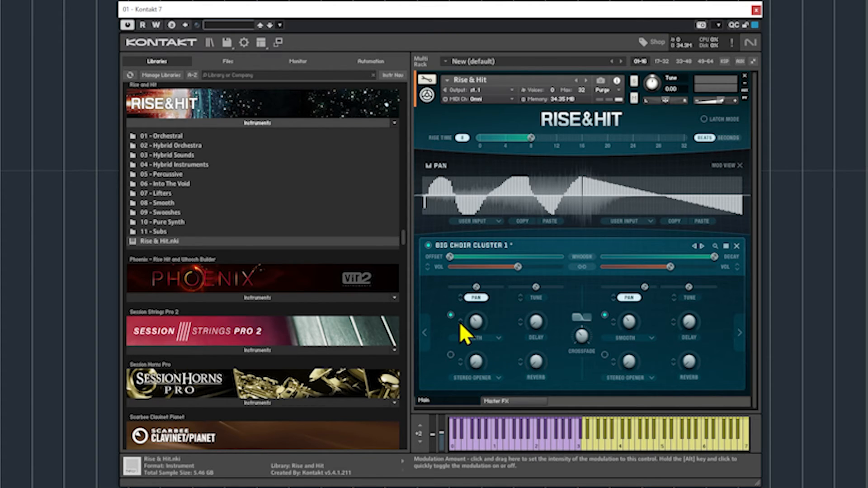
left_click(475, 324)
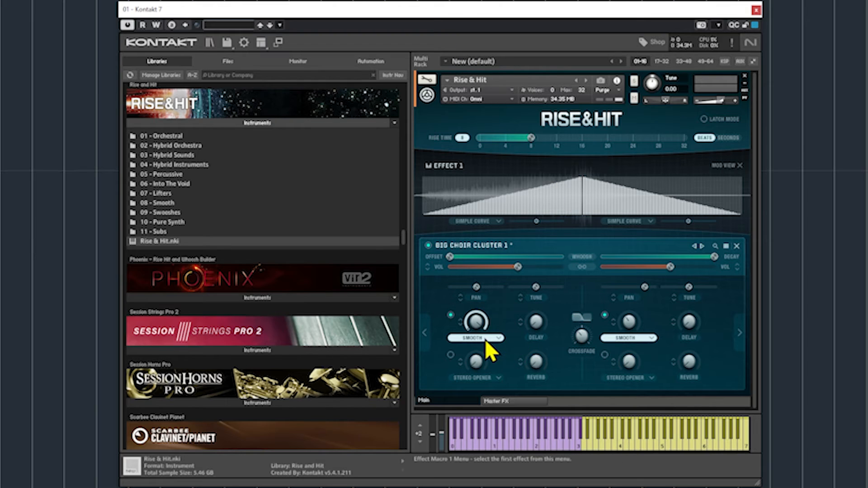
left_click(485, 340)
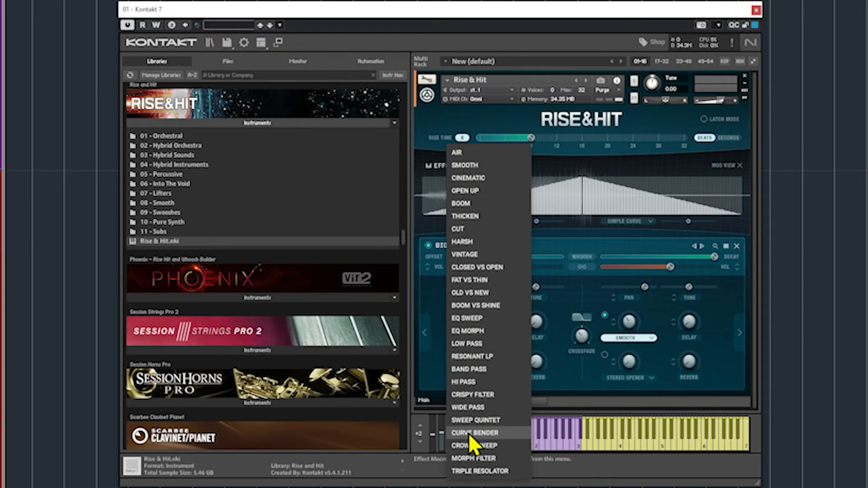
left_click(473, 358)
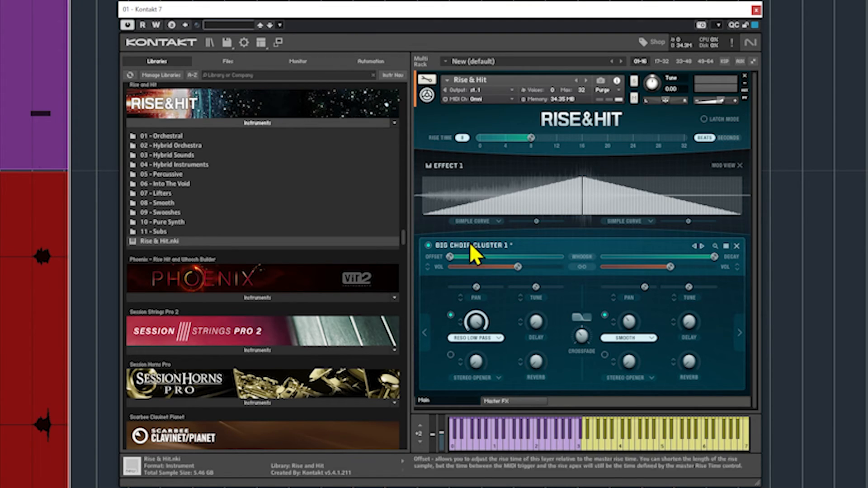
mouse_move(428, 213)
left_mouse_down()
mouse_move(441, 180)
mouse_move(461, 211)
mouse_move(473, 212)
mouse_move(493, 173)
mouse_move(513, 218)
mouse_move(542, 173)
mouse_move(585, 219)
mouse_move(590, 185)
mouse_move(587, 194)
left_mouse_up()
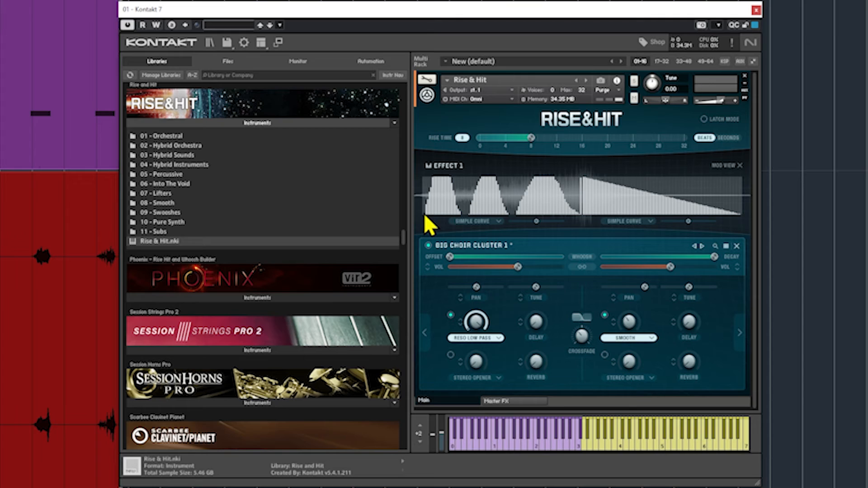
mouse_move(424, 215)
left_mouse_down()
mouse_move(440, 196)
mouse_move(465, 208)
mouse_move(475, 195)
mouse_move(504, 191)
mouse_move(539, 202)
mouse_move(585, 175)
left_mouse_up()
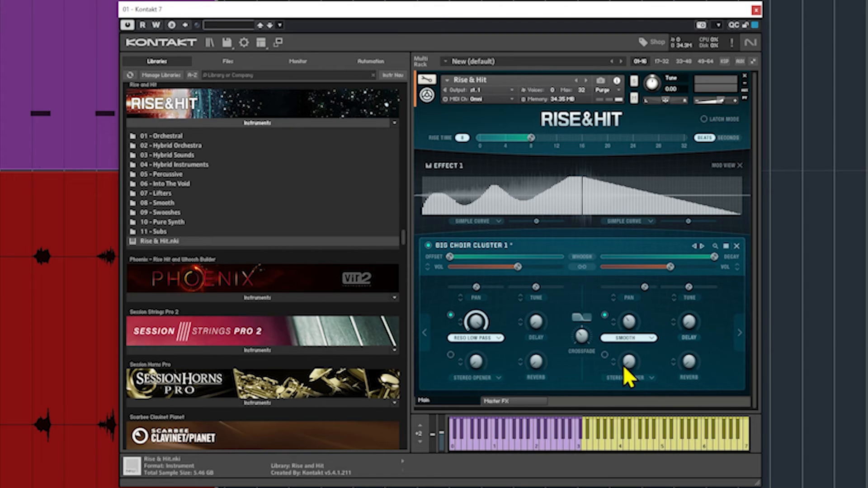
- Change the rise's first effect to Triple Resolator and audition the riser
left_click(477, 339)
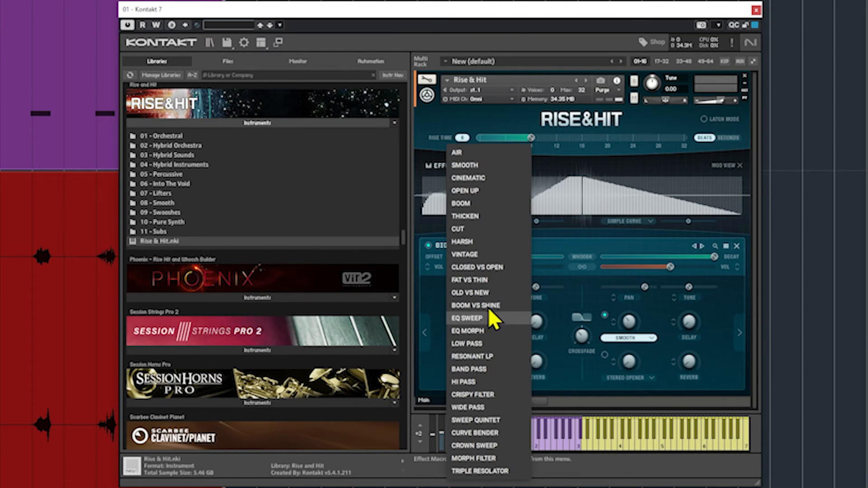
left_click(498, 472)
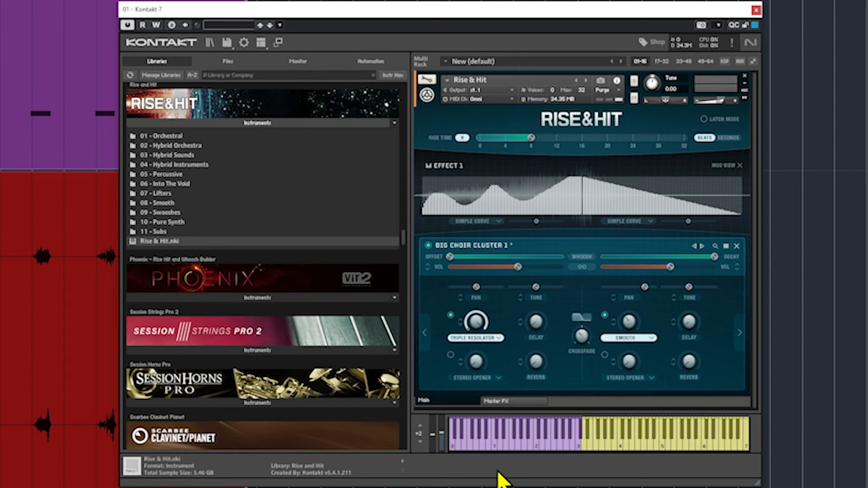
left_click(525, 445)
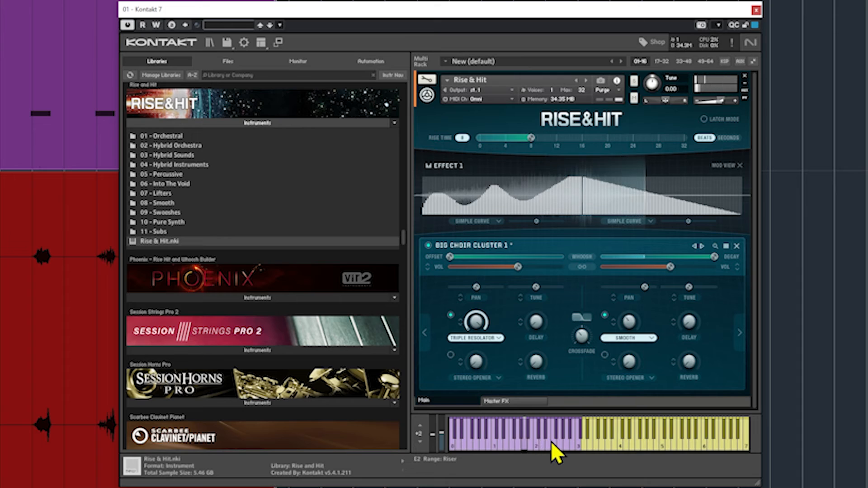
- Turn off the rise's first effect modulation and raise the modulation amount of its Stereo Opener effect to maximum
left_click(476, 338)
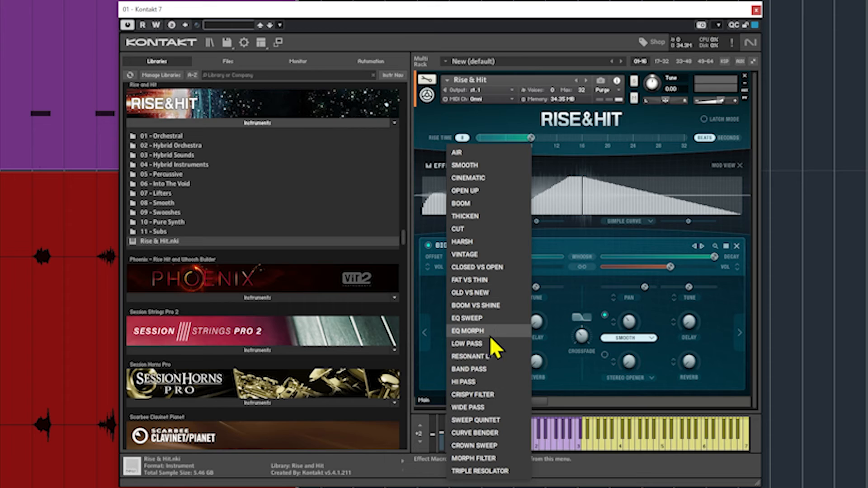
left_click(559, 362)
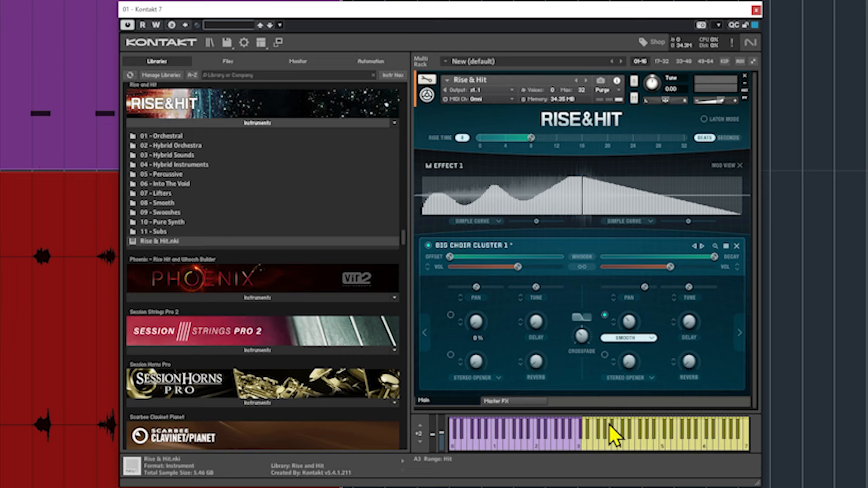
left_click(462, 366)
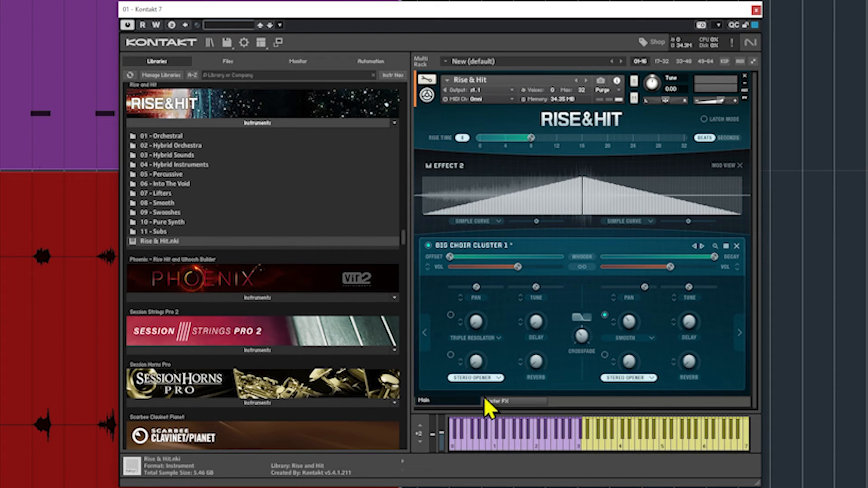
left_click_drag(479, 360, 488, 235)
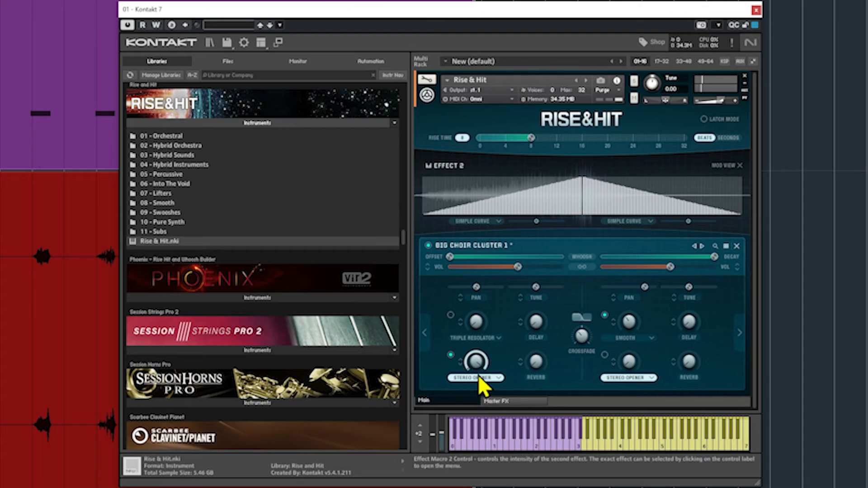
- Switch the rise's second effect to Alien Nation and try it with a rise time of 20 beats
left_click(479, 377)
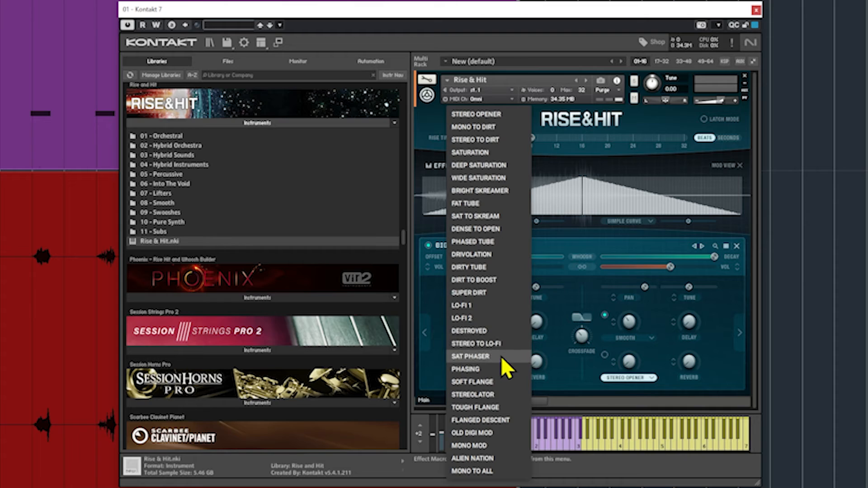
left_click(486, 458)
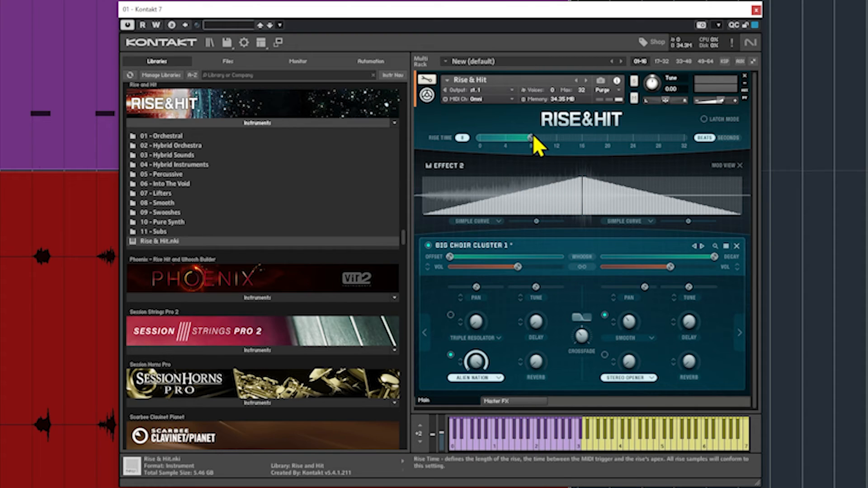
left_click_drag(532, 138, 608, 138)
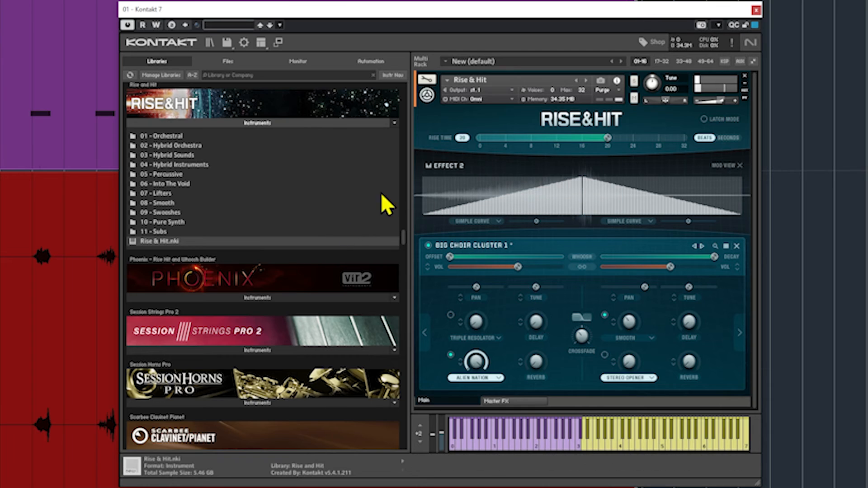
- Shorten the rise time to 4 beats and draw an Effect 2 modulation curve that climbs with a brief plateau before the peak
left_click_drag(514, 139, 507, 136)
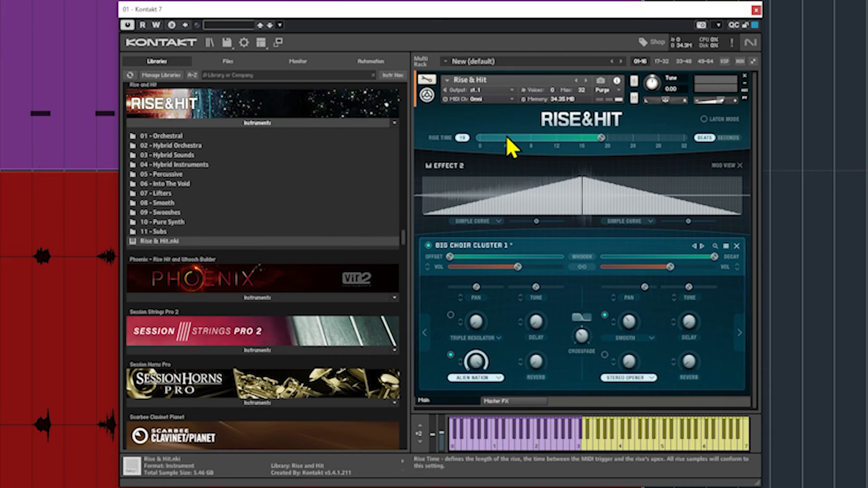
left_click_drag(601, 138, 507, 140)
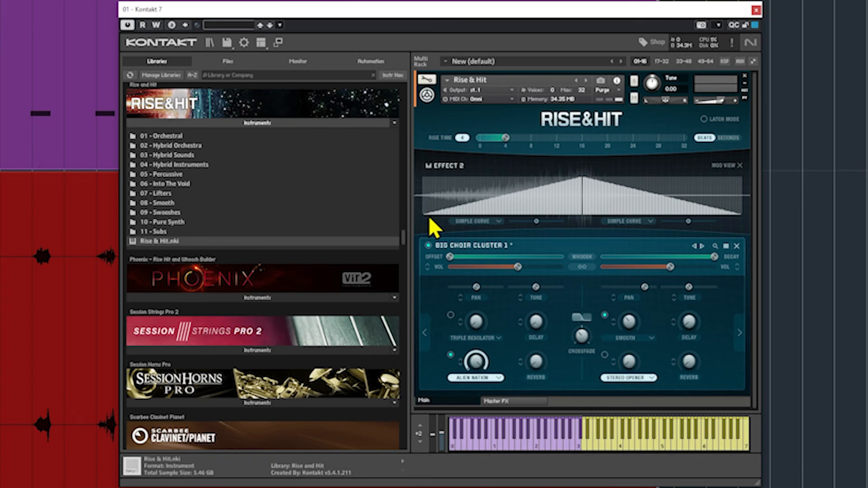
mouse_move(428, 215)
left_mouse_down()
mouse_move(566, 192)
mouse_move(594, 166)
left_mouse_up()
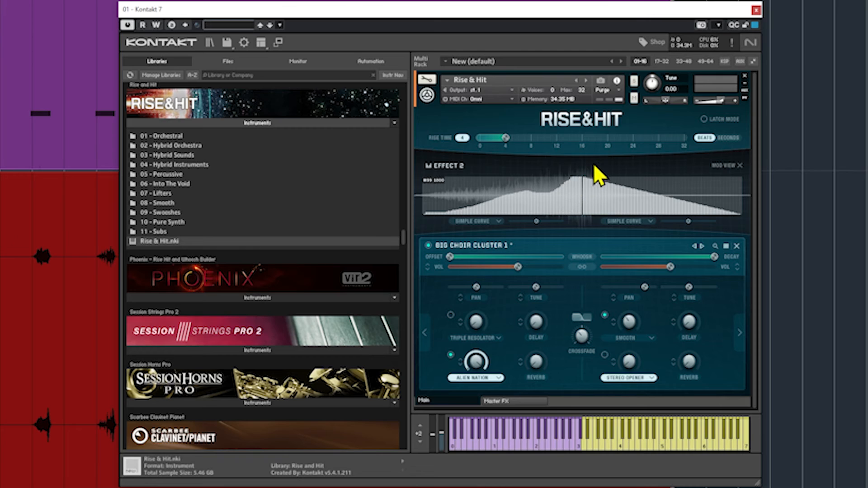
left_click(816, 201)
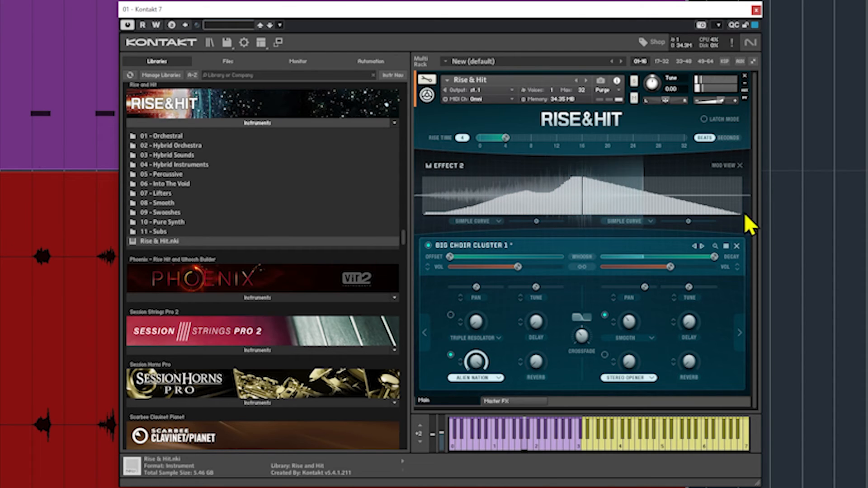
- Switch the rise's second effect to Soft Flange and set the rise time to 16 beats
left_click(477, 377)
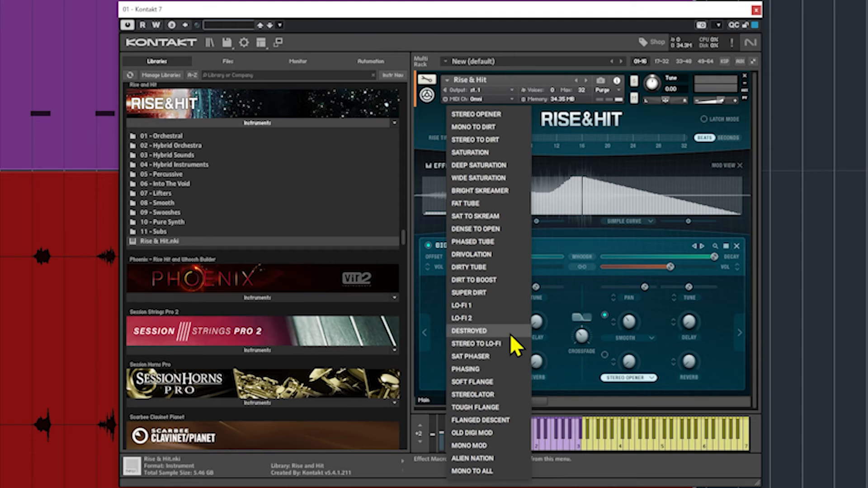
left_click(496, 380)
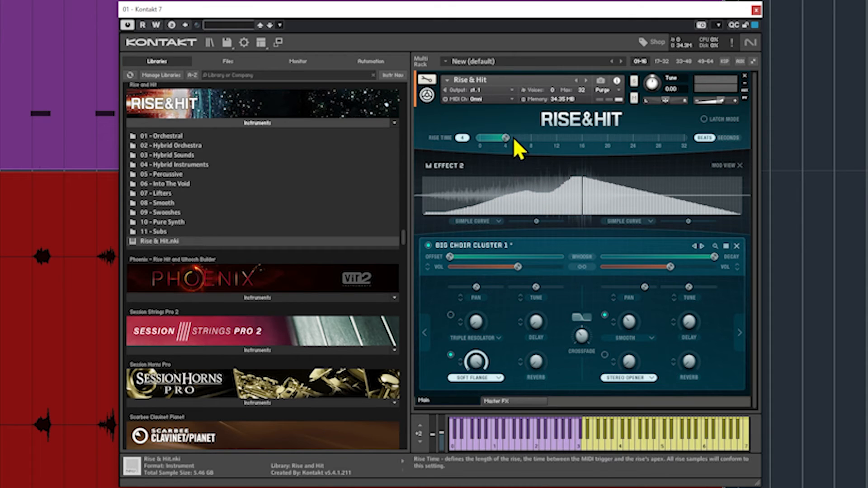
left_click_drag(515, 140, 579, 146)
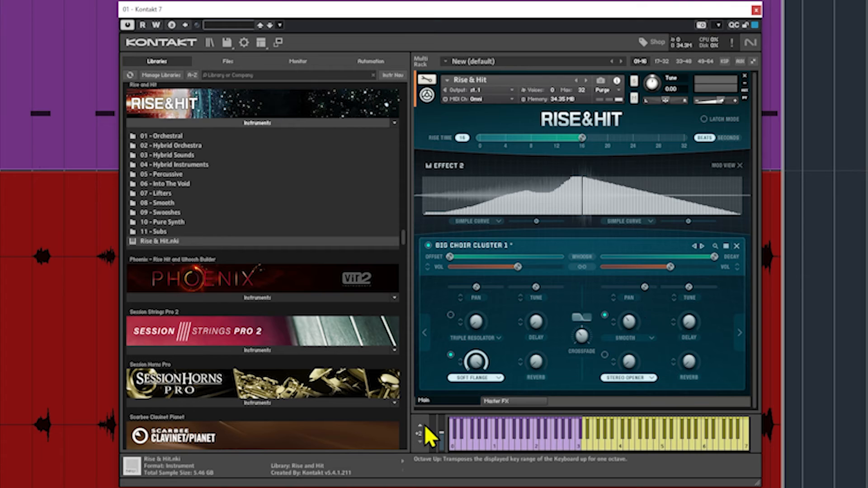
- Keep Soft Flange as the rise's second effect and turn off its modulation
left_click(484, 379)
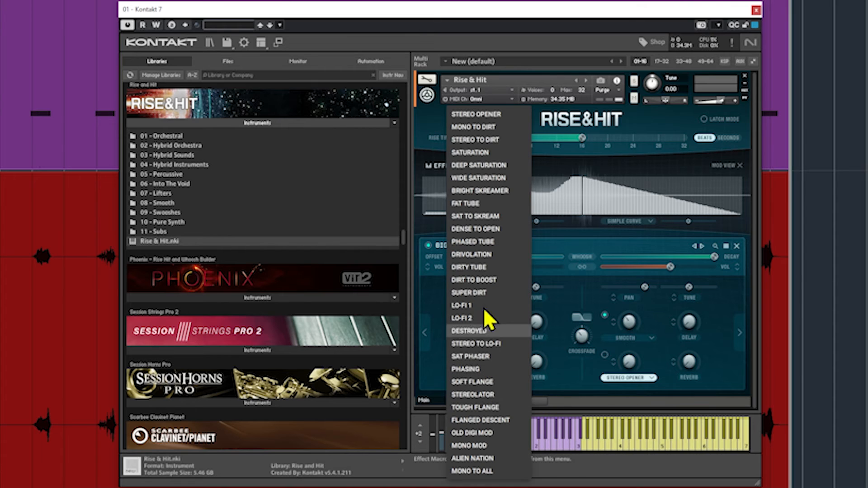
left_click(557, 391)
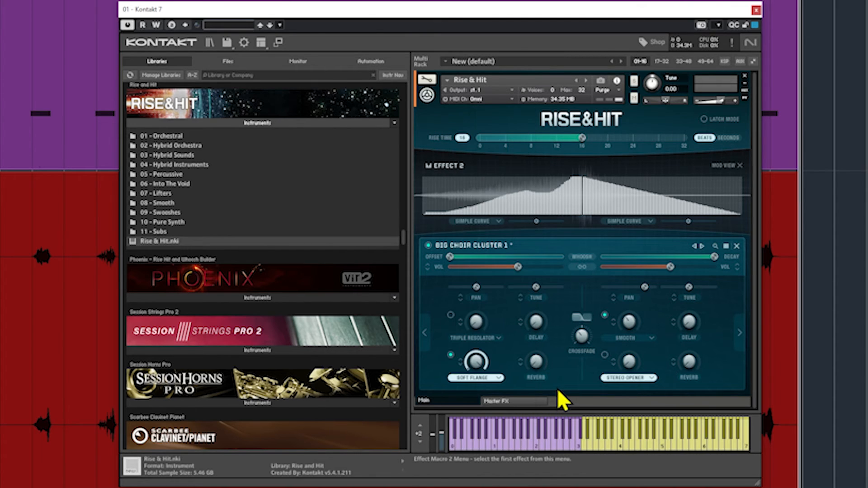
left_click(476, 363)
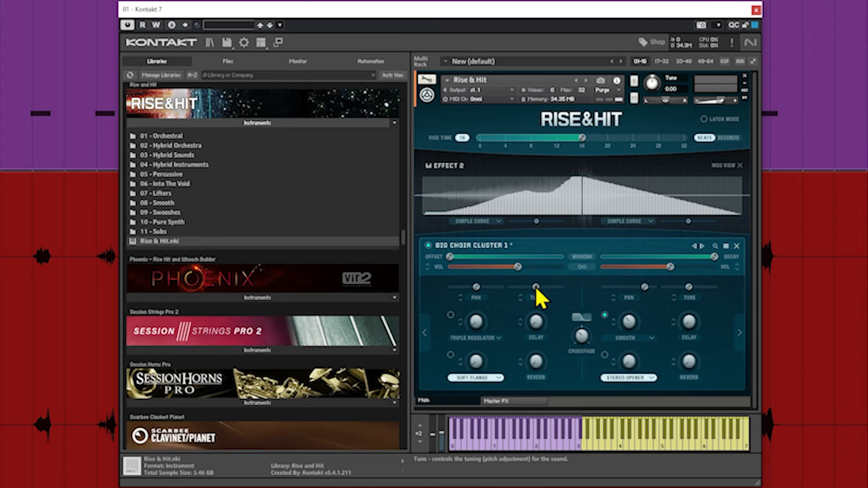
- Try an off-centre tune on the rise, reset it to centre, and raise the tune modulation amount to full
mouse_move(535, 287)
left_mouse_down()
mouse_move(493, 289)
mouse_move(582, 292)
mouse_move(519, 289)
mouse_move(568, 293)
mouse_move(525, 282)
mouse_move(584, 281)
left_mouse_up()
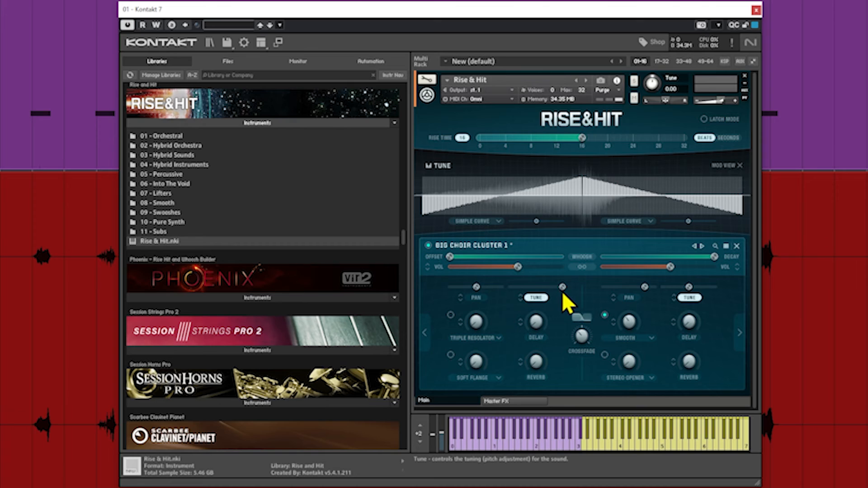
left_click(563, 286, "ctrl")
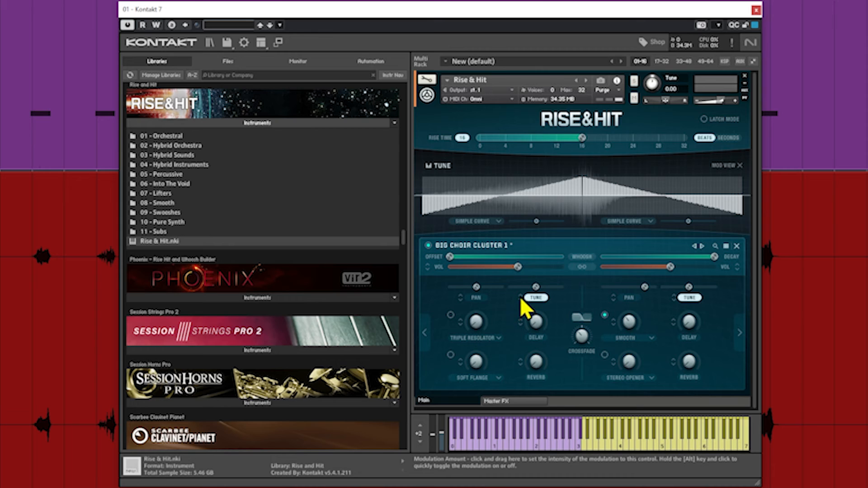
left_click_drag(520, 297, 517, 108)
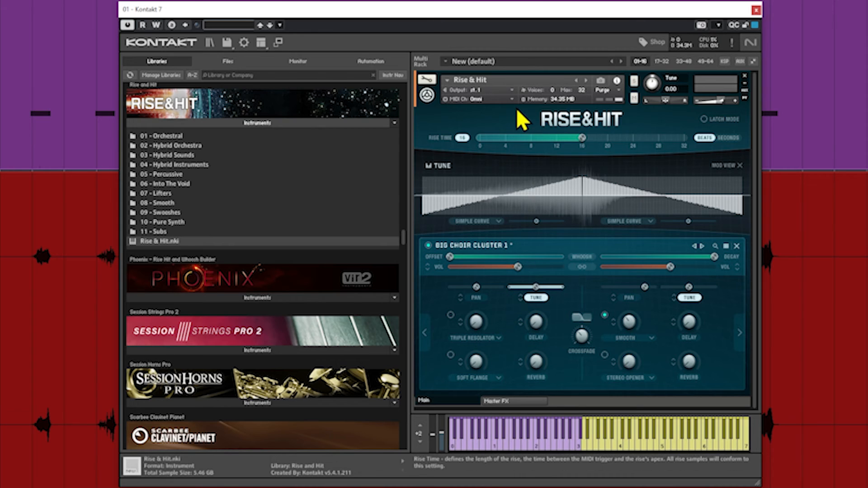
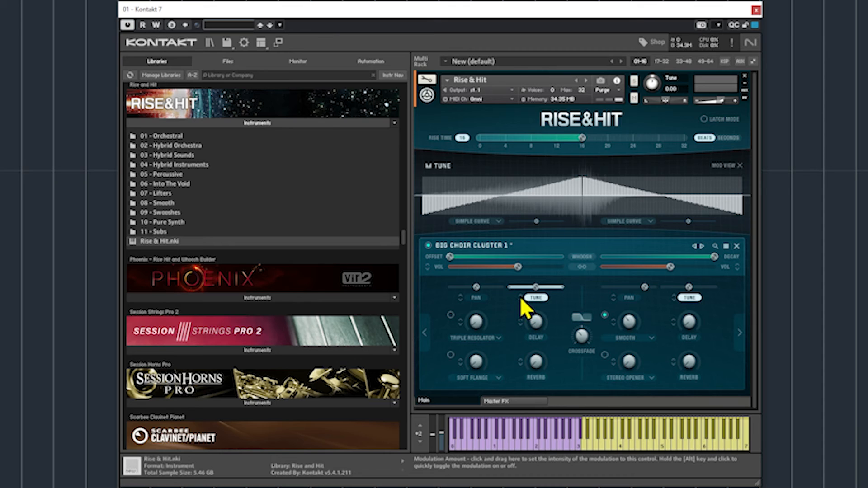
left_click_drag(520, 299, 527, 358)
left_click_drag(520, 298, 514, 222)
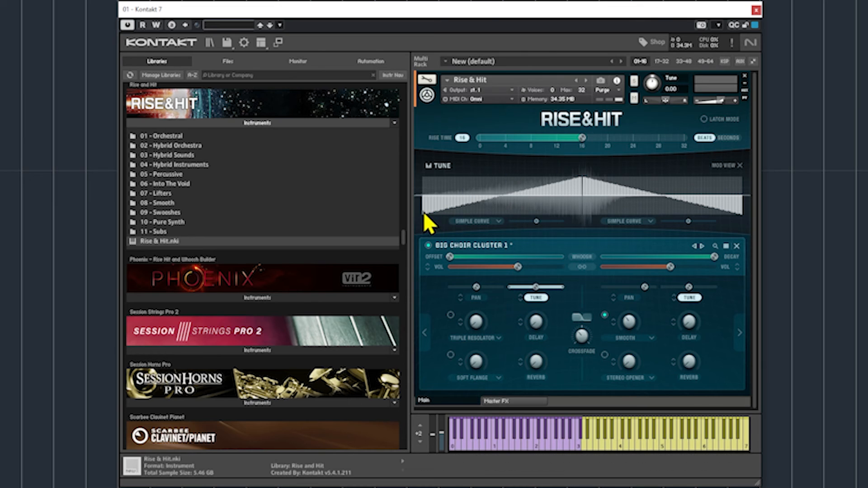
- Draw a tune modulation curve across the rise that alternates repeatedly between high and low values up to the peak
left_click_drag(426, 216, 429, 163)
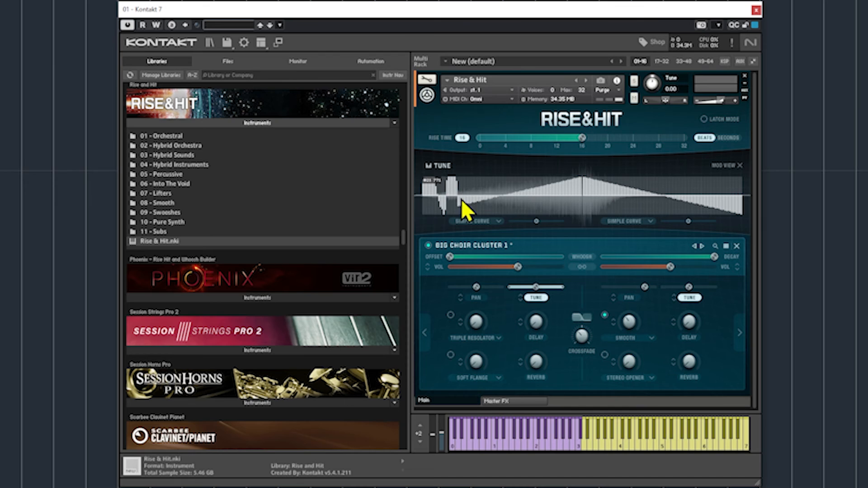
mouse_move(461, 199)
left_mouse_down()
mouse_move(471, 203)
mouse_move(470, 175)
mouse_move(482, 216)
mouse_move(486, 172)
mouse_move(507, 226)
left_mouse_up()
mouse_move(511, 164)
left_mouse_down()
mouse_move(537, 228)
mouse_move(545, 178)
mouse_move(557, 225)
mouse_move(568, 180)
mouse_move(585, 232)
mouse_move(593, 168)
mouse_move(607, 217)
left_mouse_up()
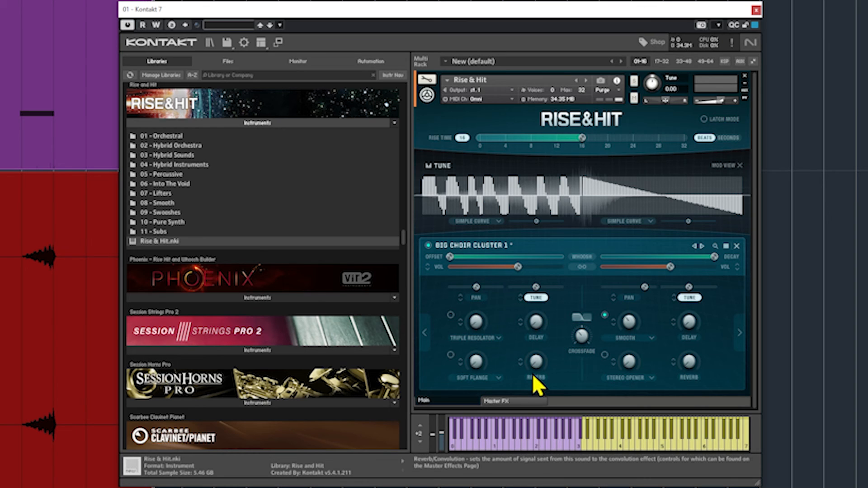
- Inspect the modulation curves of the rise's delay and reverb sends
left_click(537, 337)
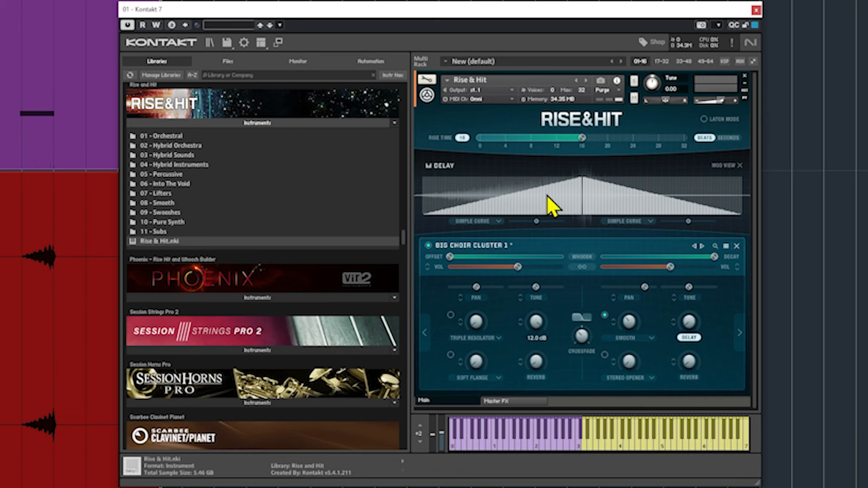
left_click(536, 364)
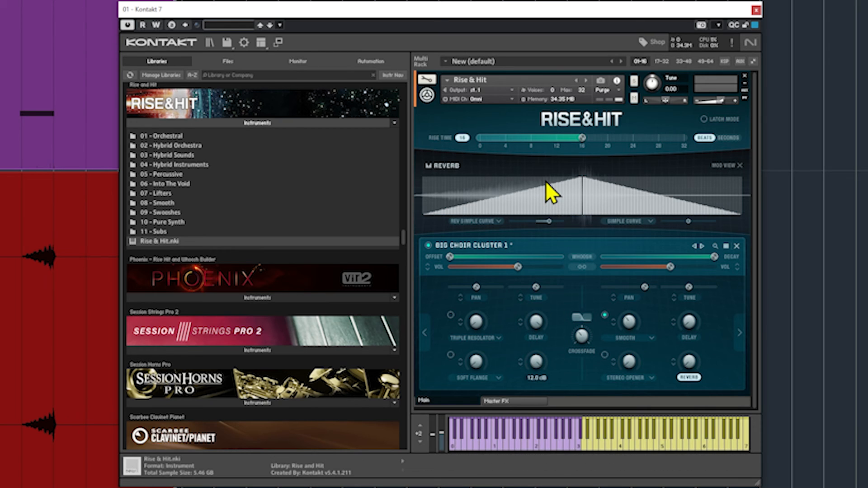
left_click(523, 326)
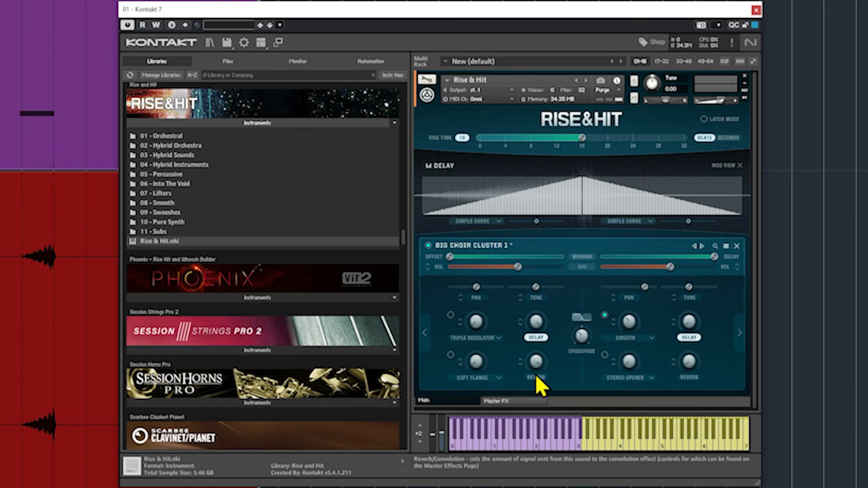
- Open the master effects, switch the equalizer on and off, and look through its list of presets
left_click(511, 403)
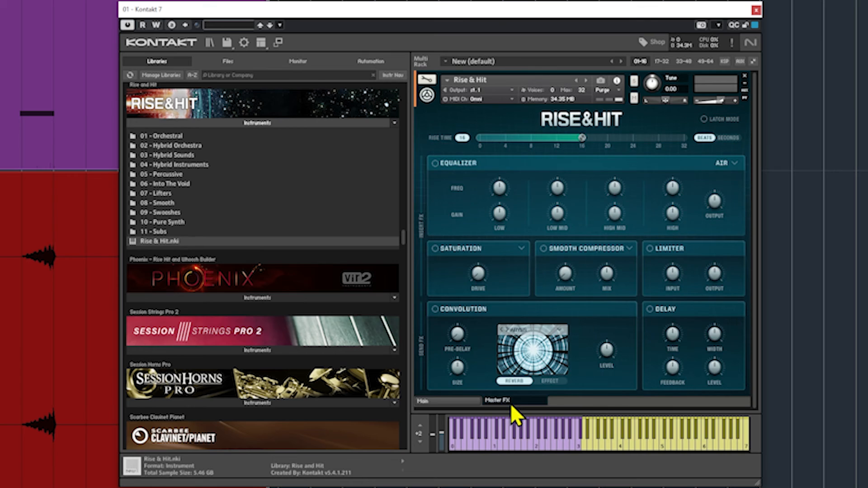
left_click(435, 163)
left_click(736, 162)
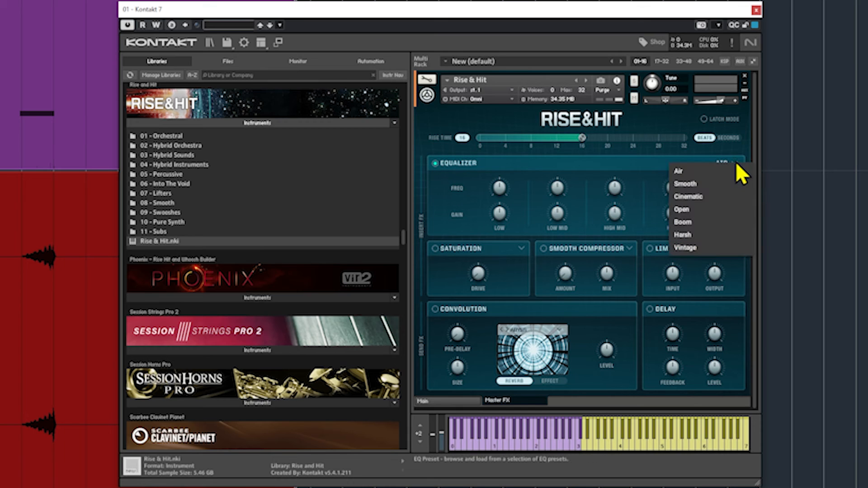
left_click(655, 171)
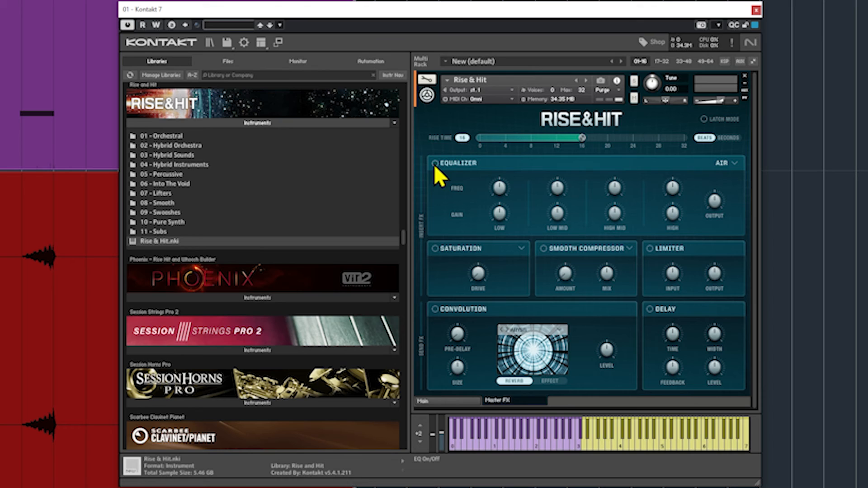
- Switch the master saturation on, review its distortion modes without changing the selection, and switch it off again
left_click(435, 248)
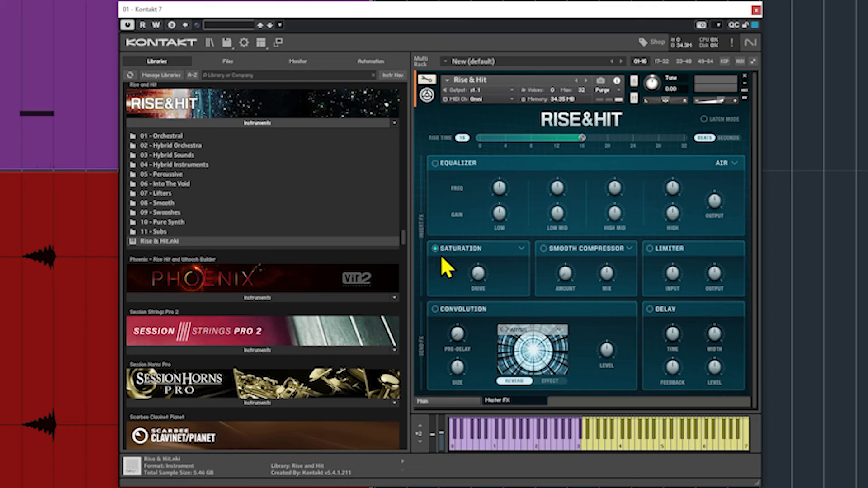
left_click(522, 248)
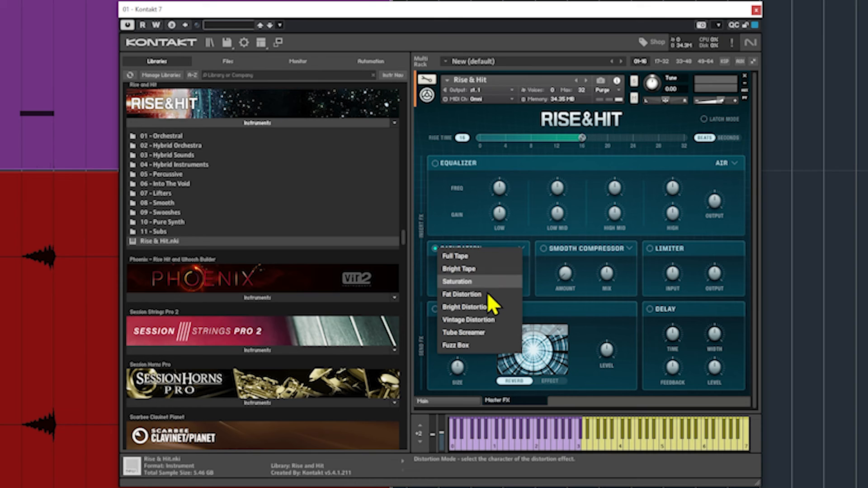
left_click(534, 280)
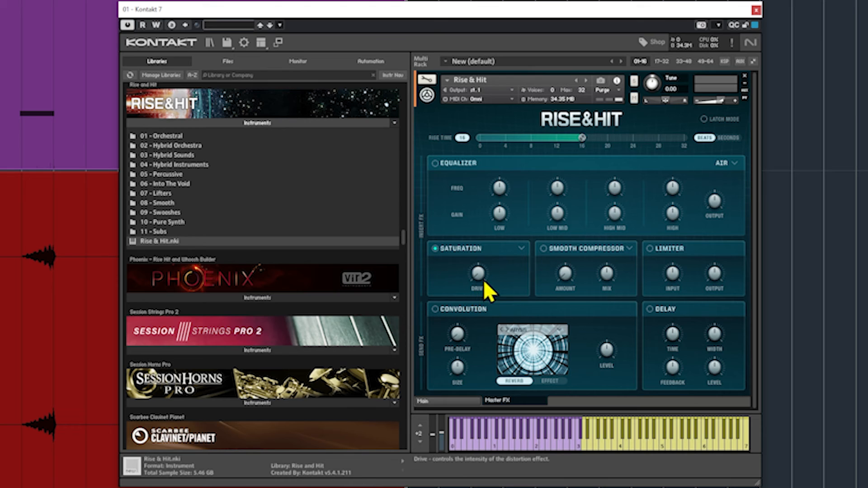
left_click(436, 247)
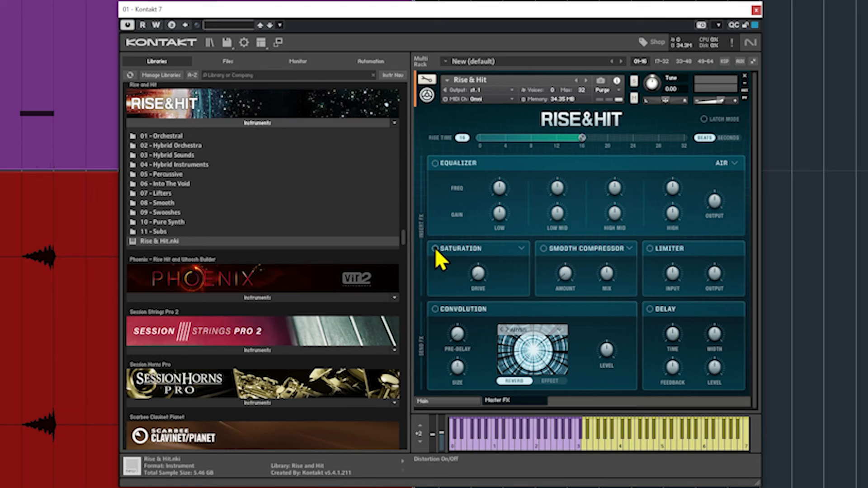
- Toggle the master compressor and limiter on and off, reviewing the available compressor modes
left_click(544, 248)
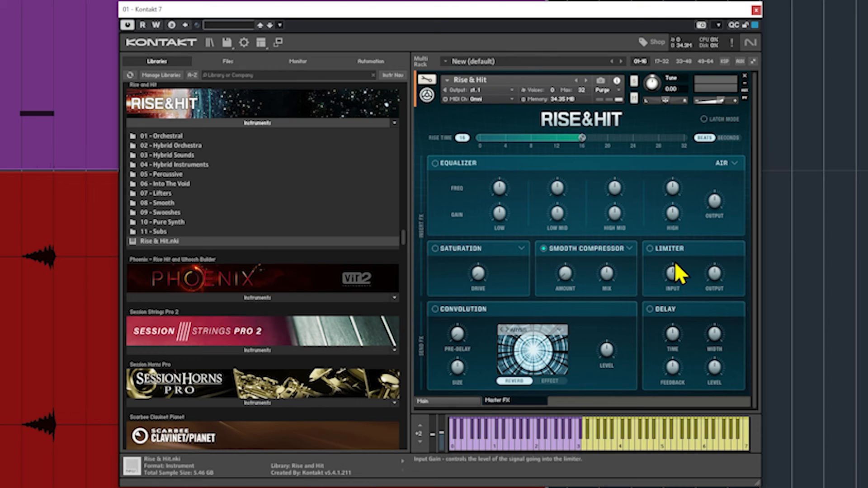
left_click(628, 248)
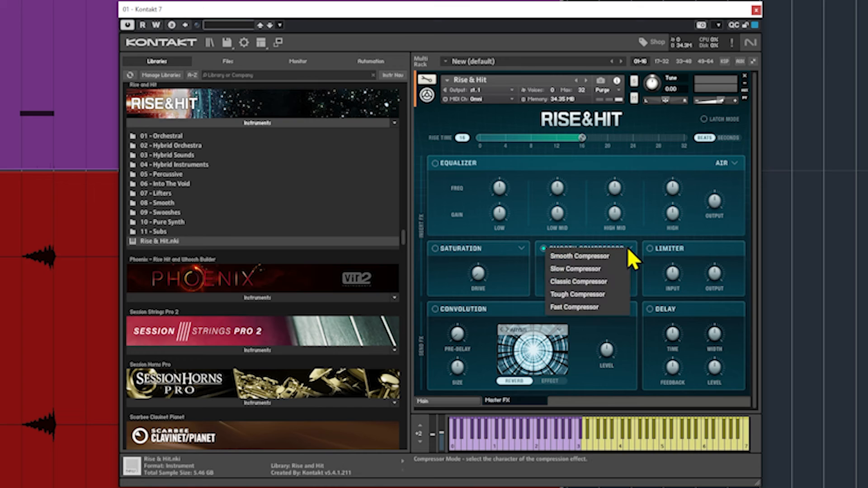
left_click(638, 281)
left_click(544, 248)
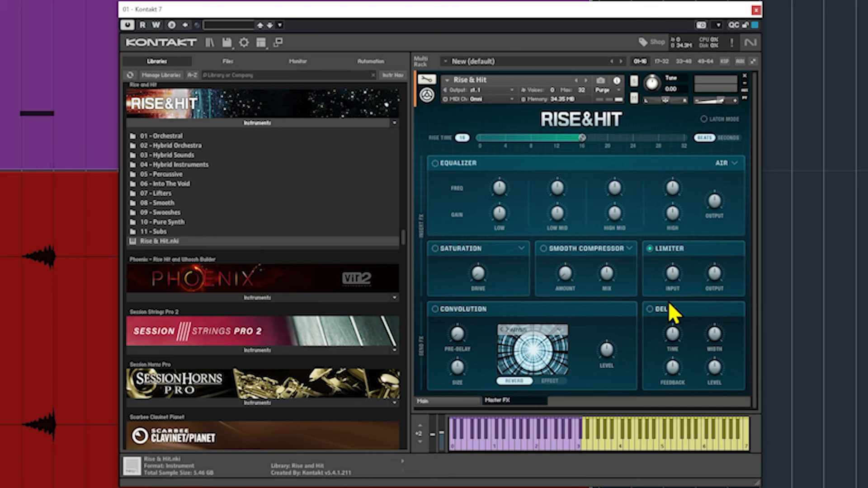
left_click(650, 248)
- Compare the master effects with the layer controls, examining the hit's reverb and delay sends and their modulation curves
left_click(446, 402)
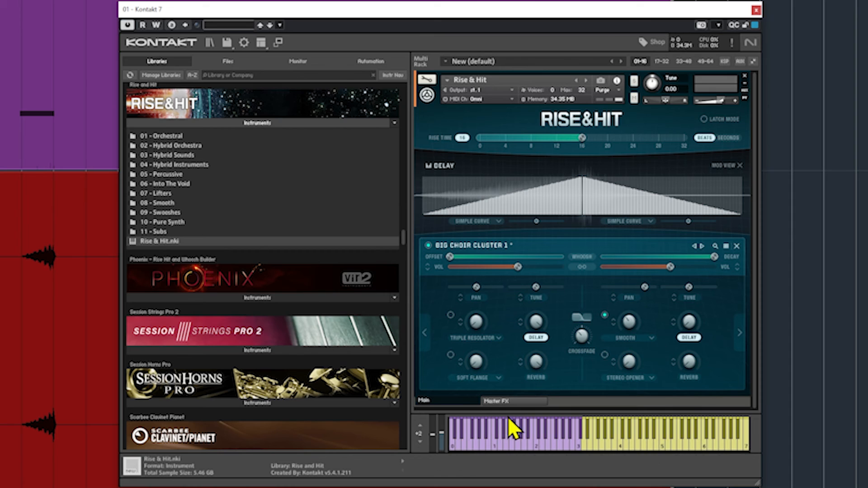
left_click(509, 401)
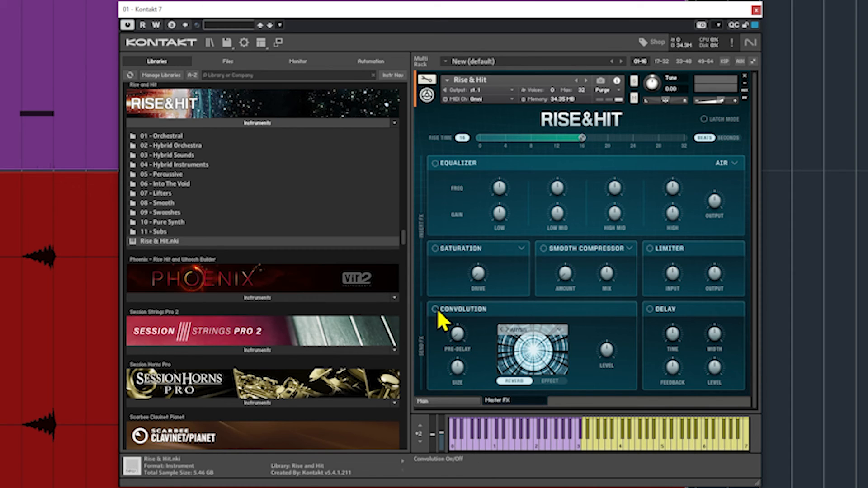
left_click(471, 402)
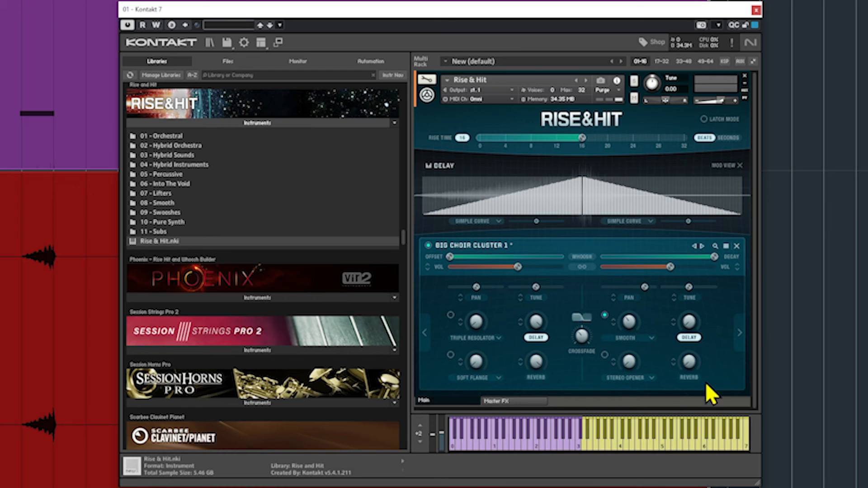
left_click(689, 368)
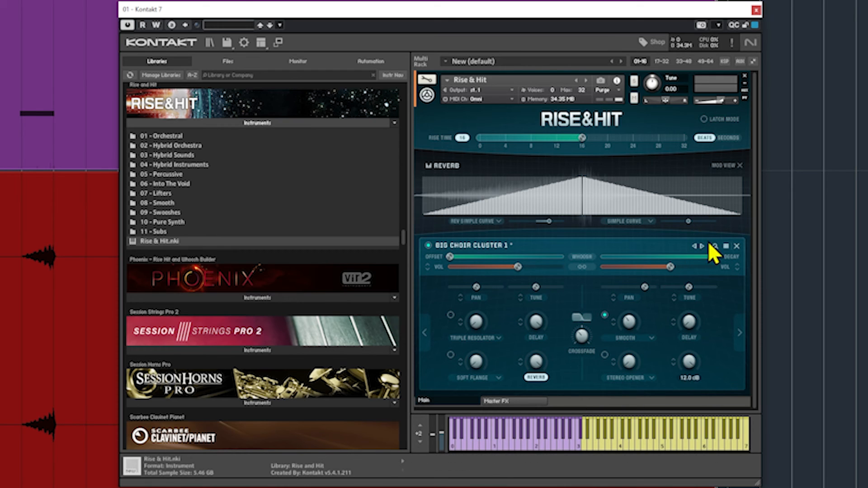
left_click(690, 323)
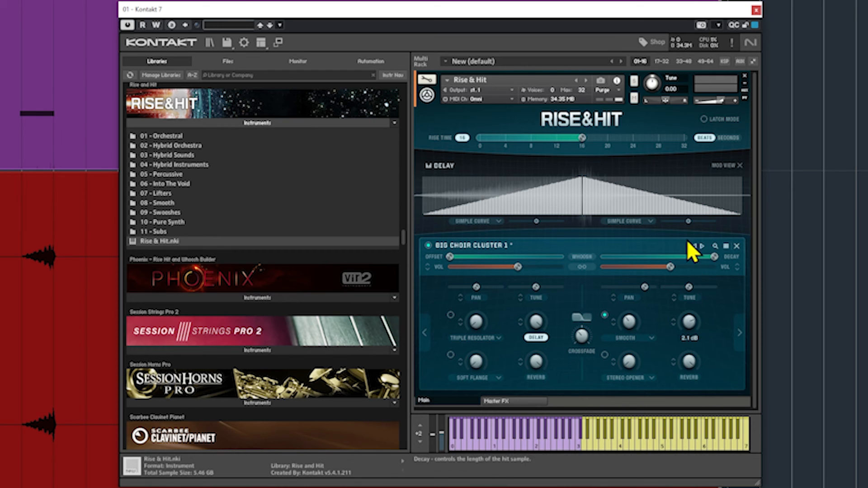
left_click(690, 362)
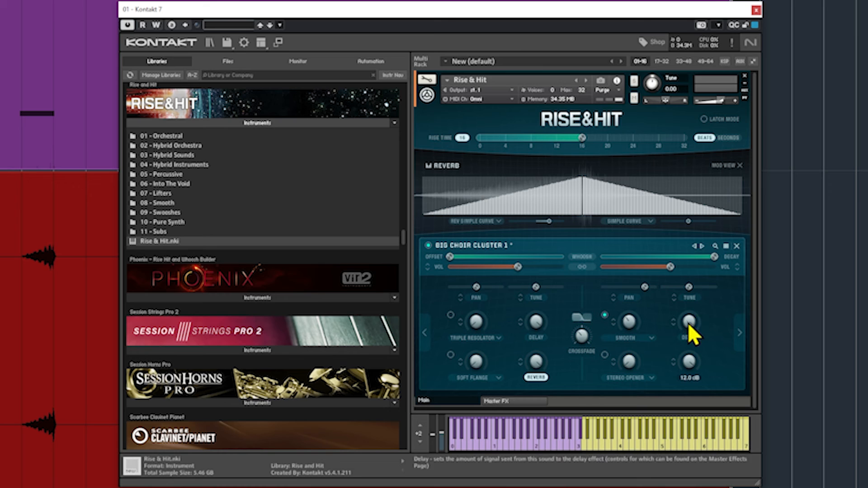
left_click(689, 322)
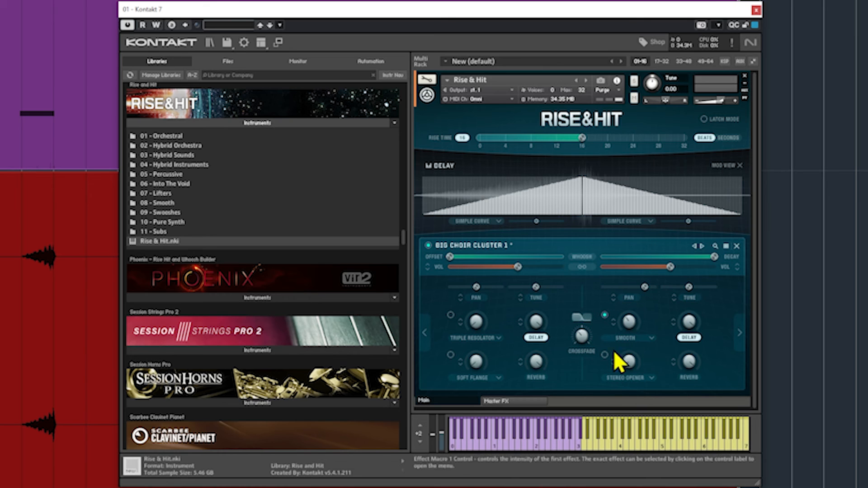
- Return to the master effects, switch convolution off, and load the Cathedral reverb impulse response
left_click(523, 402)
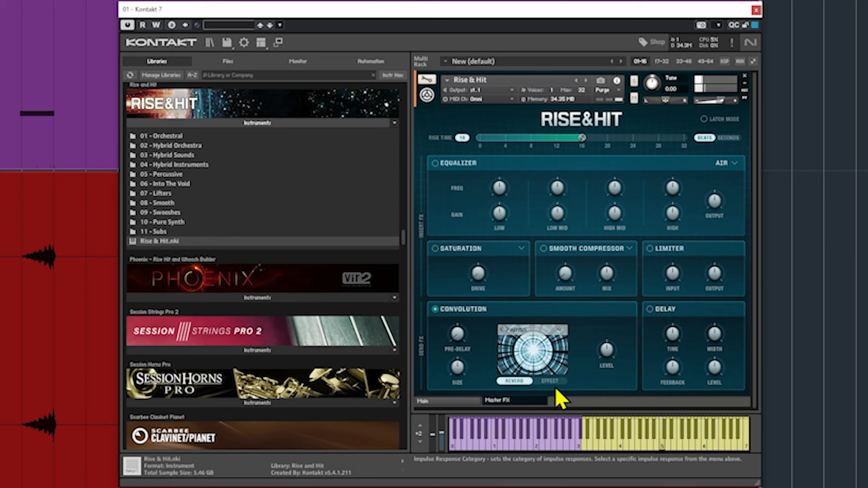
left_click(434, 310)
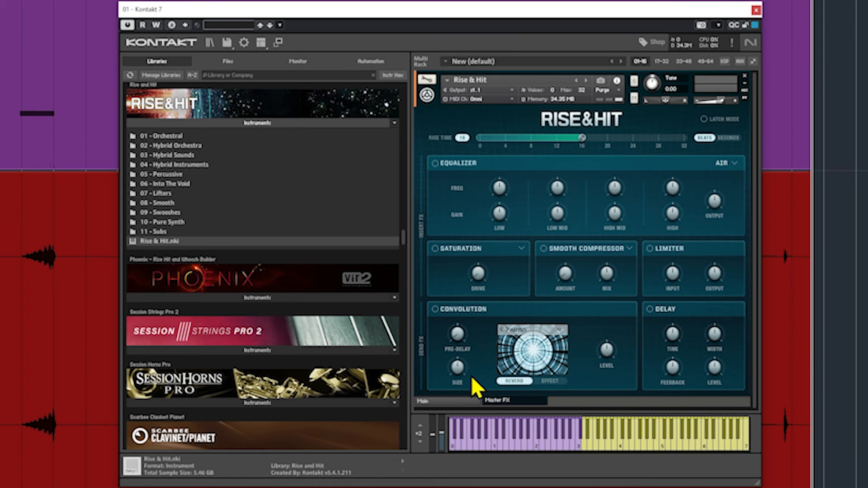
left_click(506, 331)
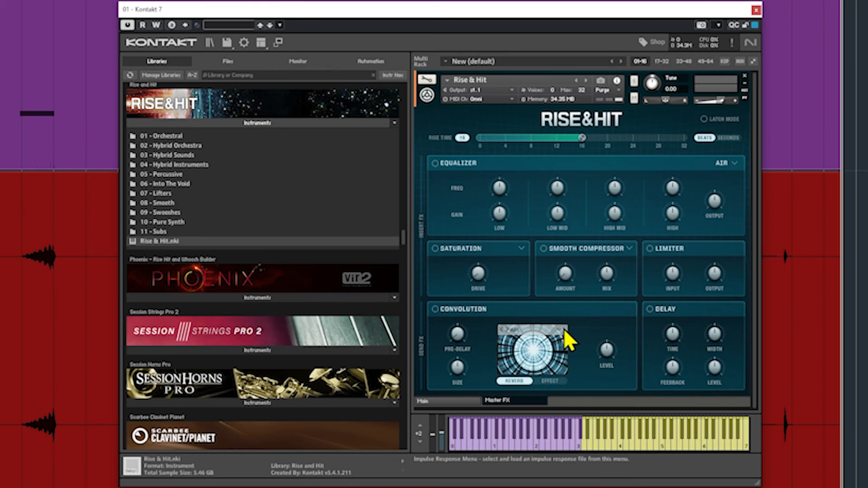
left_click(520, 332)
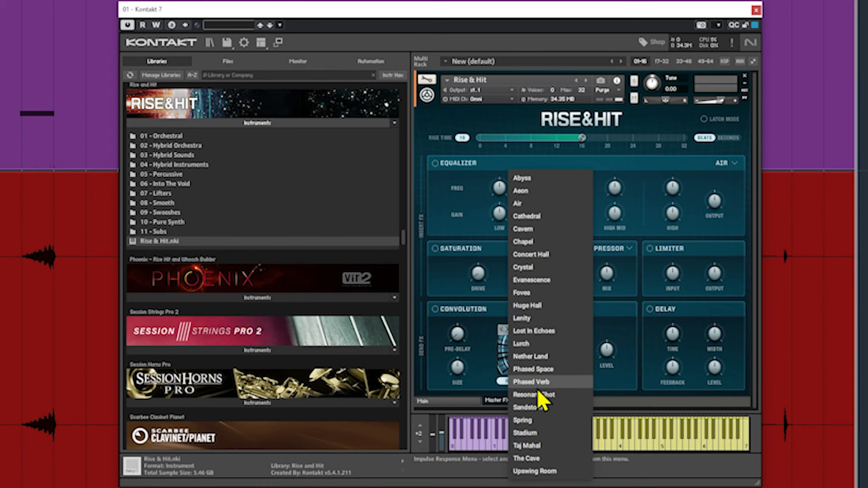
left_click(546, 216)
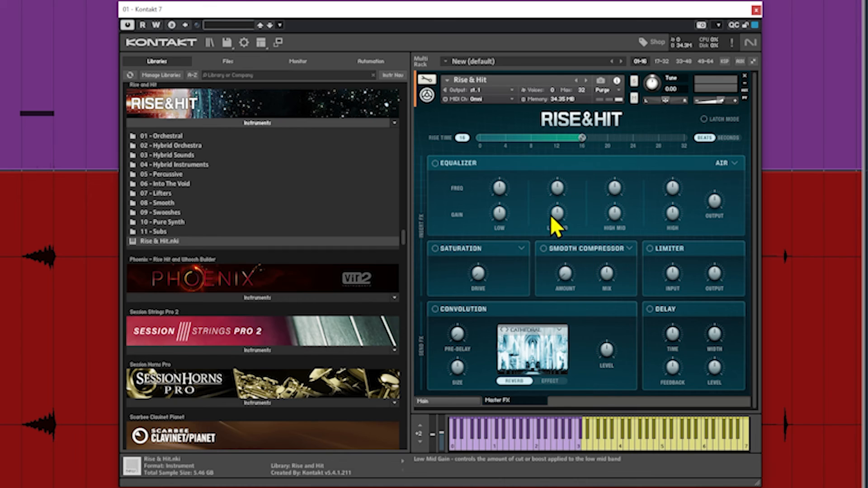
left_click(471, 435)
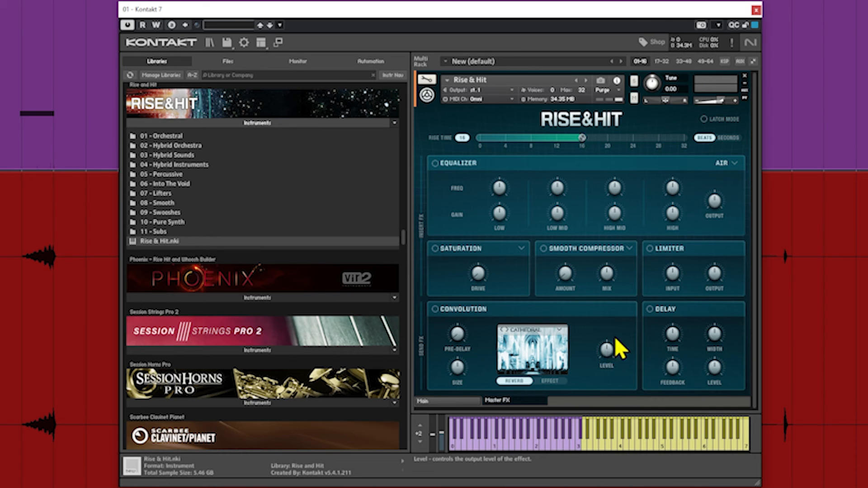
- Change the convolution category from Reverb to Effect, switch convolution on, and load the Space Station impulse response
left_click(554, 382)
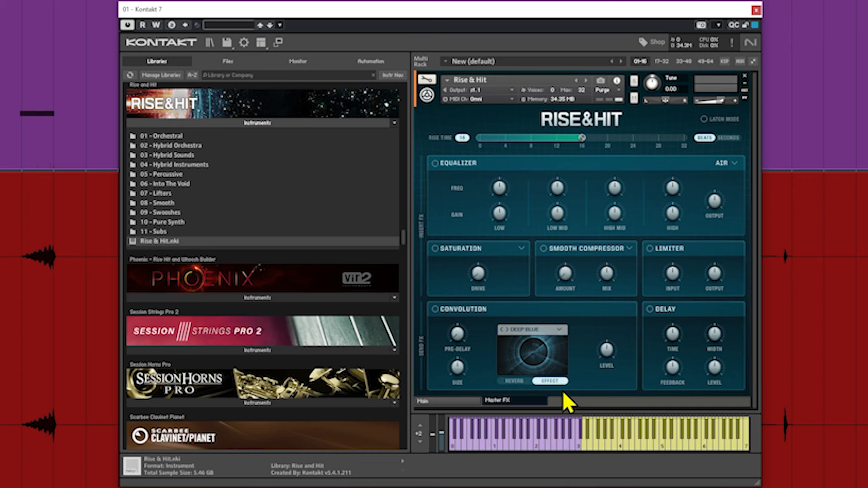
left_click(434, 309)
left_click(562, 333)
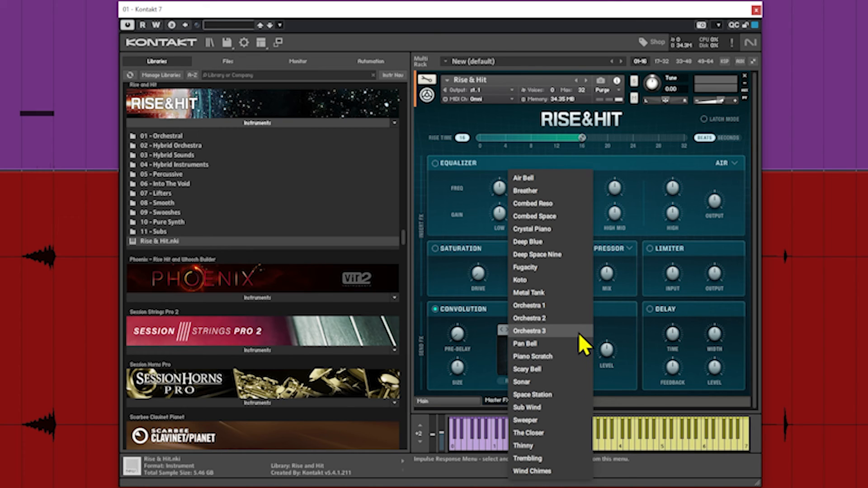
left_click(558, 393)
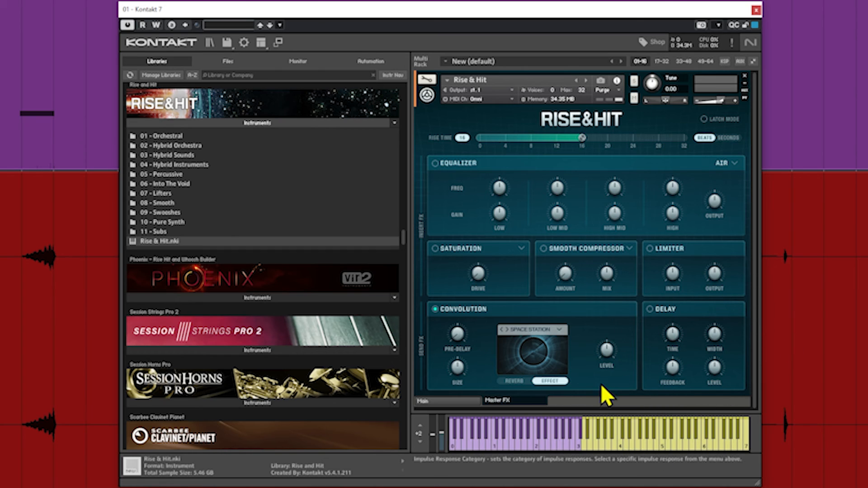
- Load the Combed Reso impulse response, review the other effect responses without changing the selection, and switch convolution off
left_click(563, 331)
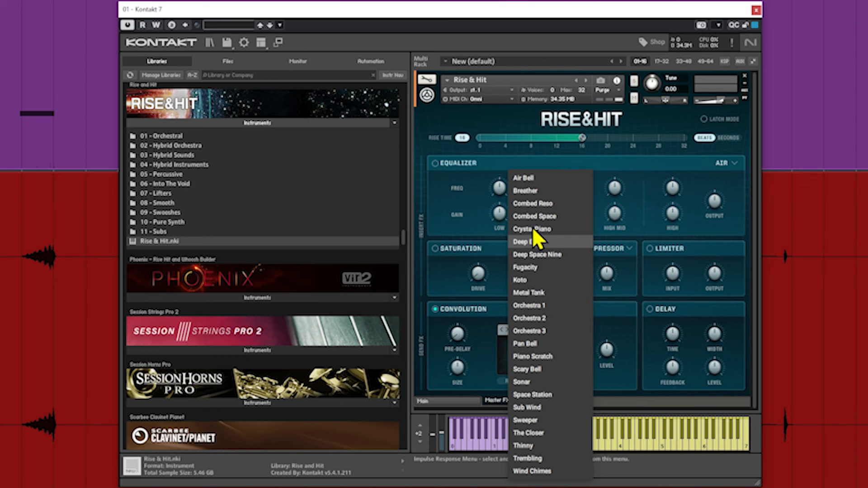
left_click(539, 204)
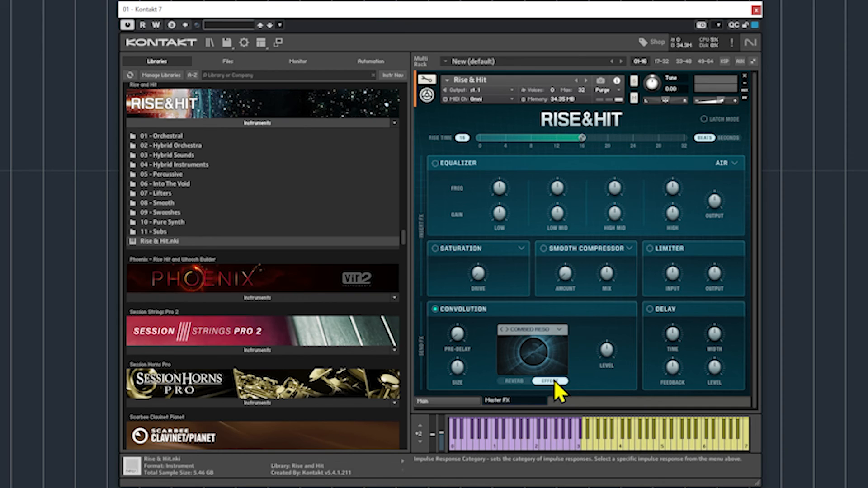
left_click(561, 330)
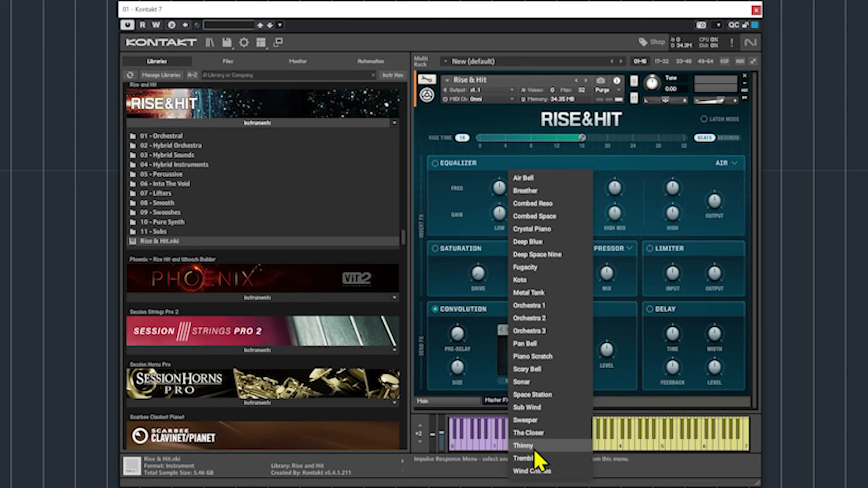
left_click(604, 375)
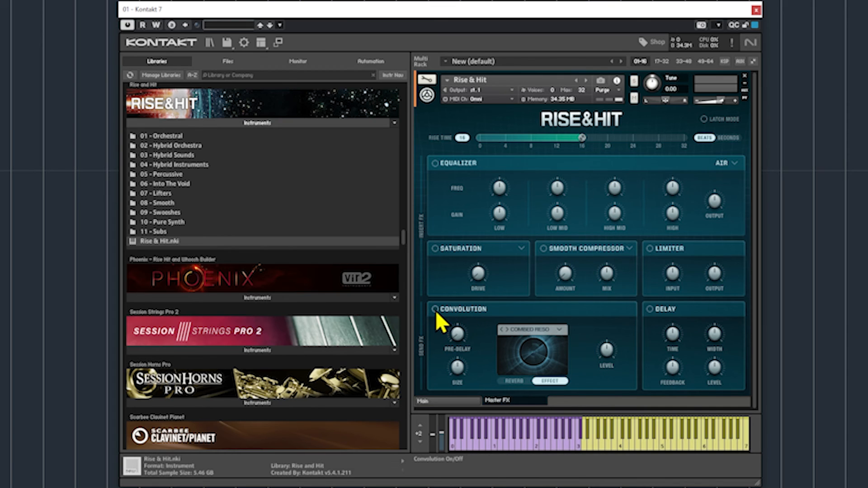
- Switch the master delay on and try its time, width and feedback controls
left_click(650, 311)
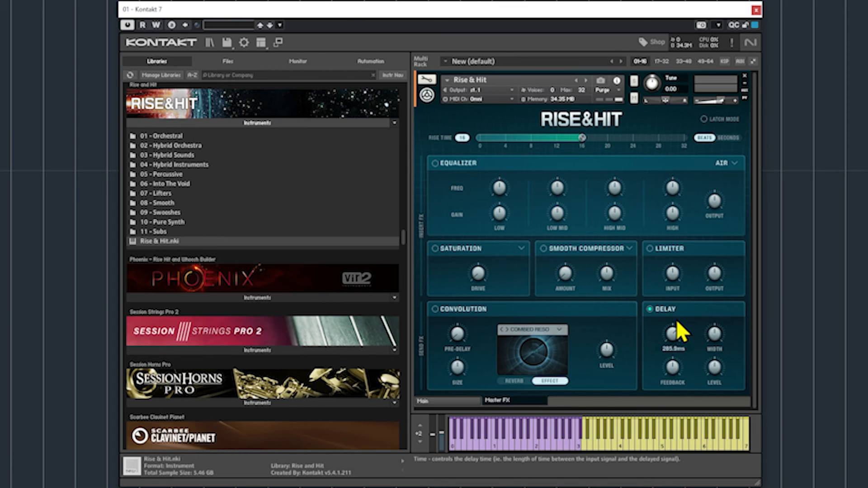
left_click_drag(677, 319, 677, 316)
left_click_drag(715, 343, 715, 340)
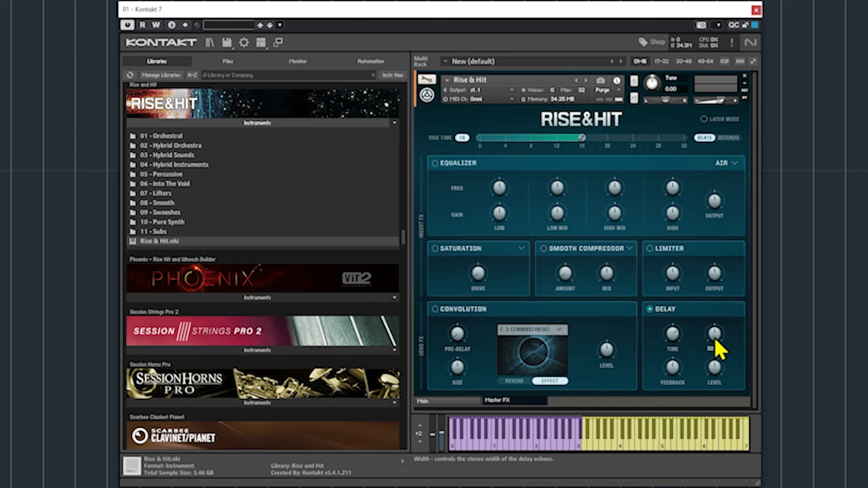
left_click_drag(673, 375, 672, 372)
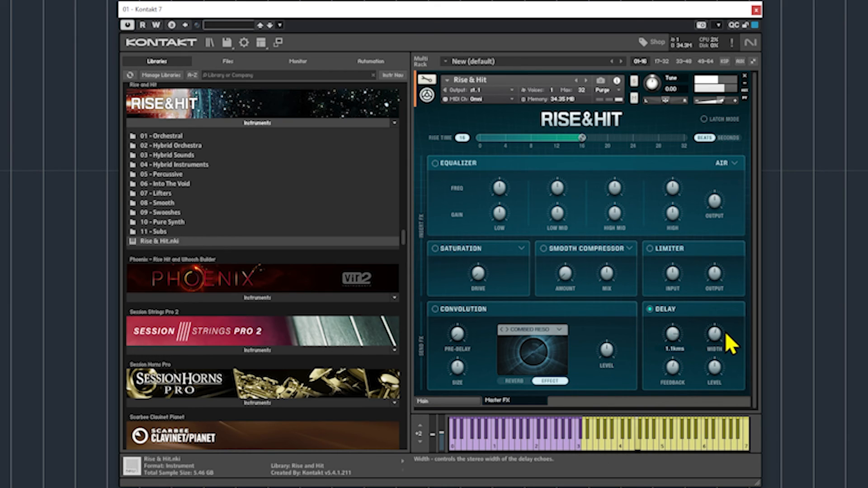
- Adjust the master delay time and raise its feedback, then switch the delay off
left_click(676, 336)
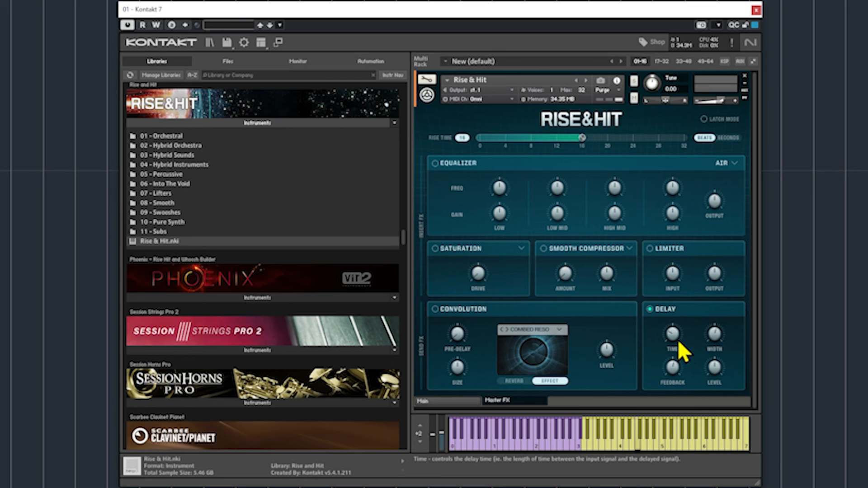
left_click_drag(677, 333, 677, 308)
left_click_drag(678, 368, 677, 337)
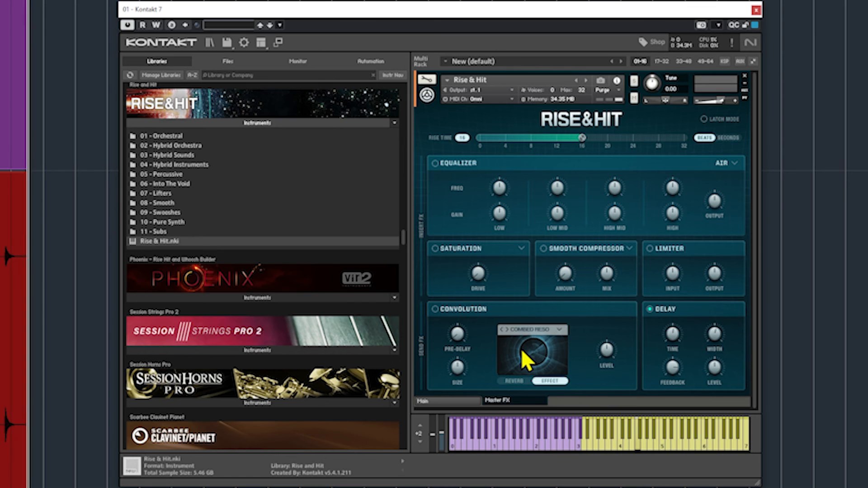
left_click(650, 310)
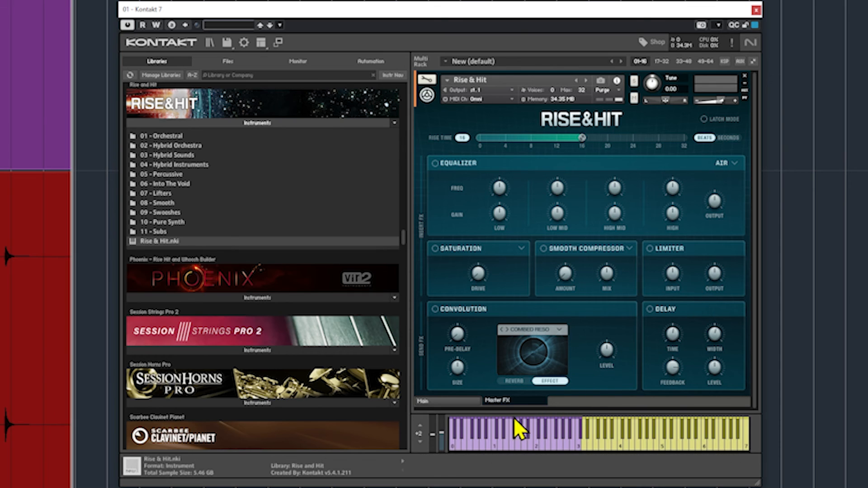
- Compare the layer's delay and reverb sends with the master send effects, ending on the layer controls
left_click(456, 400)
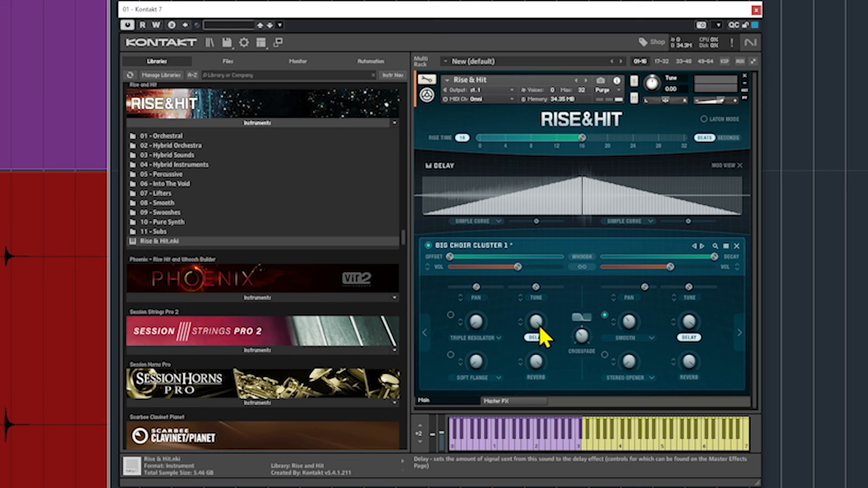
left_click(513, 402)
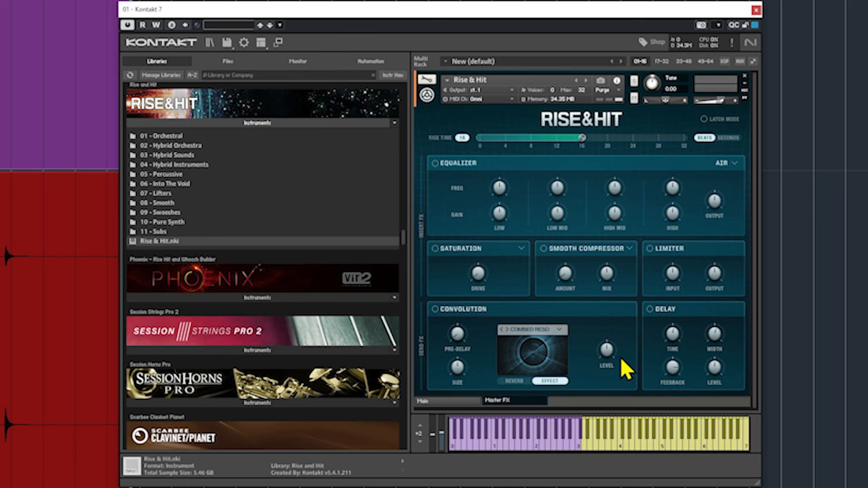
left_click(456, 400)
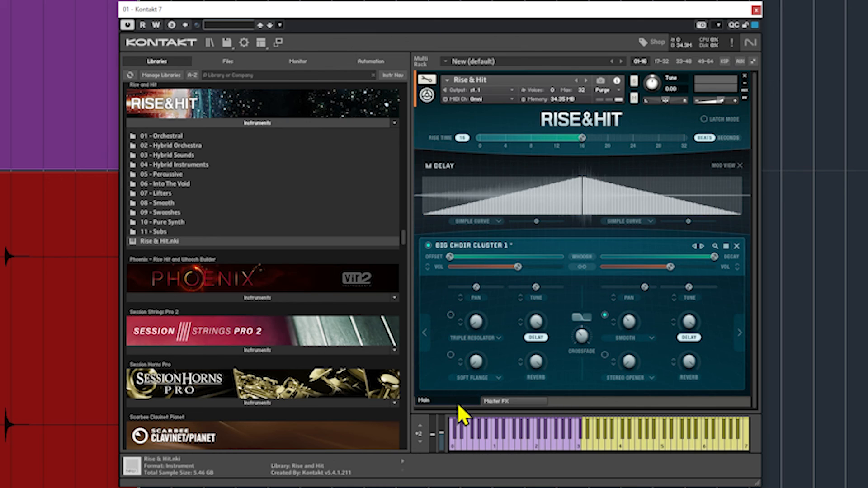
- Draw three peaks in the rise part of the delay modulation curve and adjust the rise delay's modulation amount
left_click(605, 315)
mouse_move(460, 214)
left_mouse_down()
mouse_move(503, 209)
mouse_move(535, 185)
mouse_move(586, 168)
left_mouse_up()
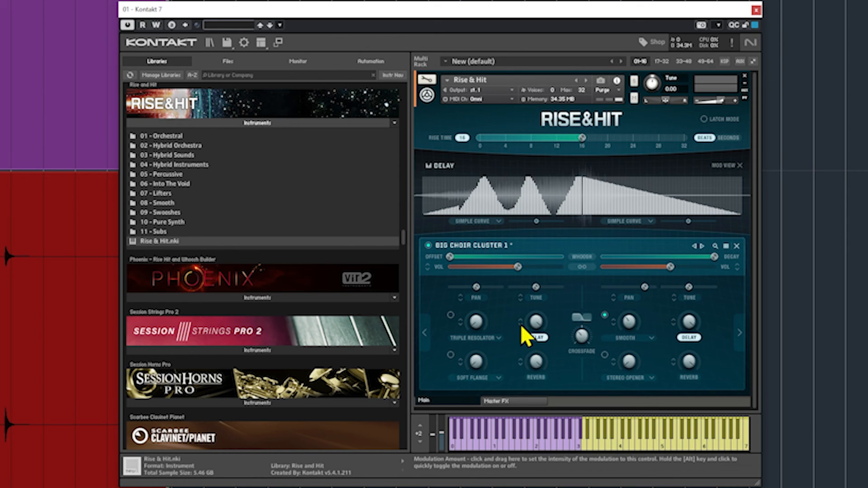
left_click_drag(520, 325, 520, 280)
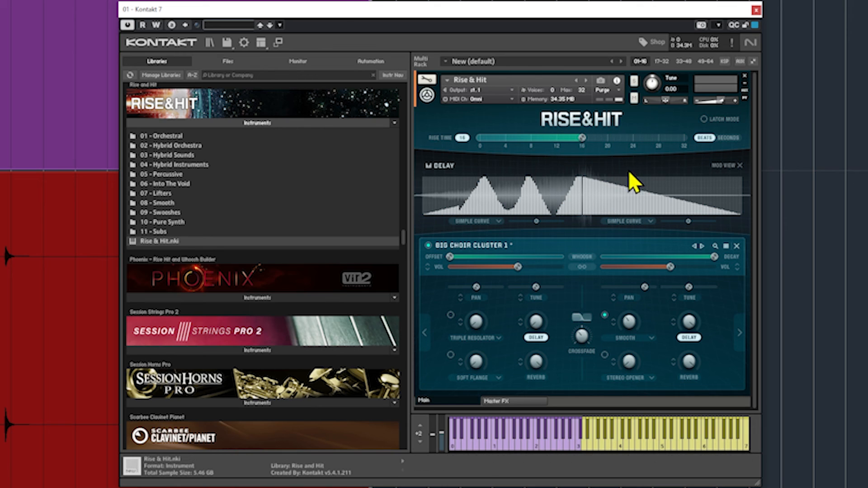
- Change the crossfade shape between rise and hit, and shorten the rise time to 4 beats
left_click(583, 320)
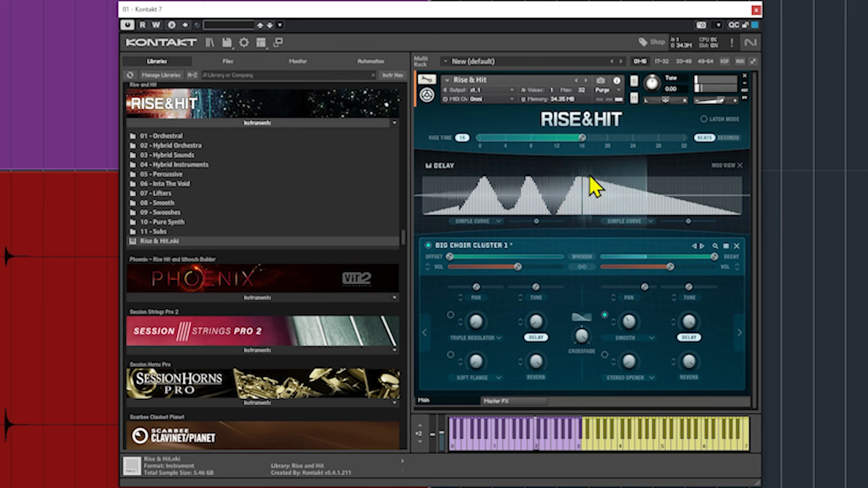
left_click_drag(583, 138, 503, 145)
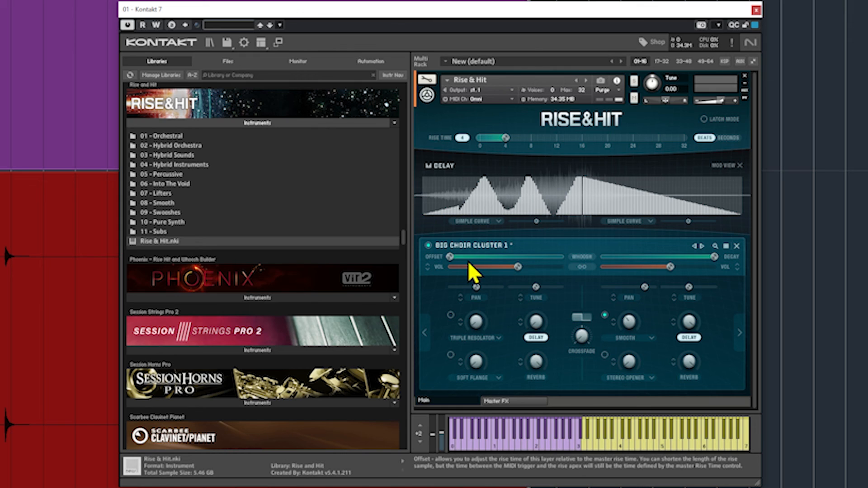
- Set the rise time to 20 beats and redraw the rise volume modulation as a rising curve with several peaks
left_click(427, 268)
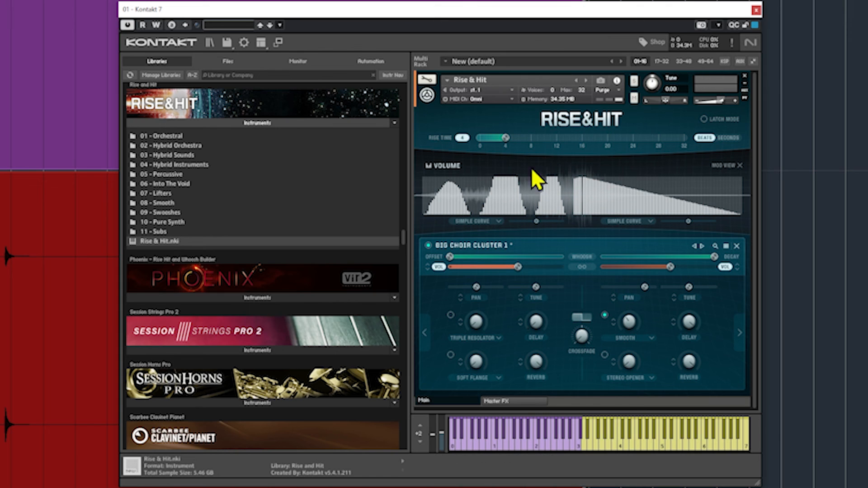
left_click_drag(506, 138, 605, 140)
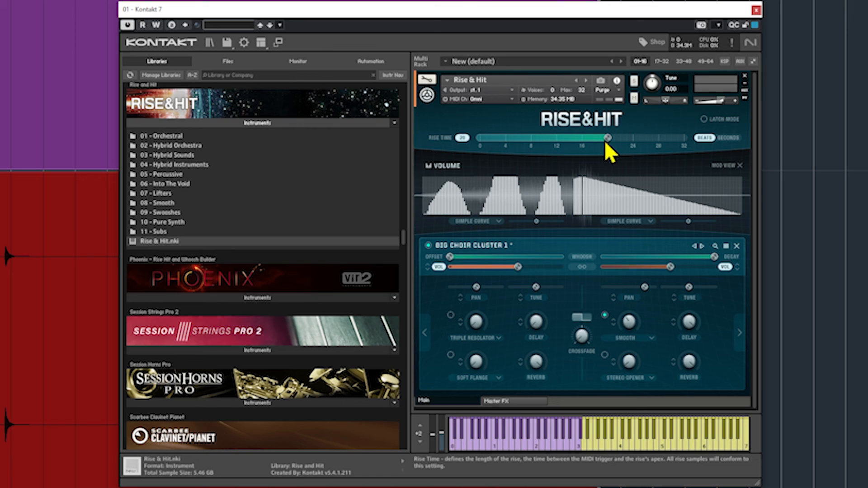
mouse_move(427, 207)
left_mouse_down()
mouse_move(479, 187)
mouse_move(494, 197)
mouse_move(582, 176)
left_mouse_up()
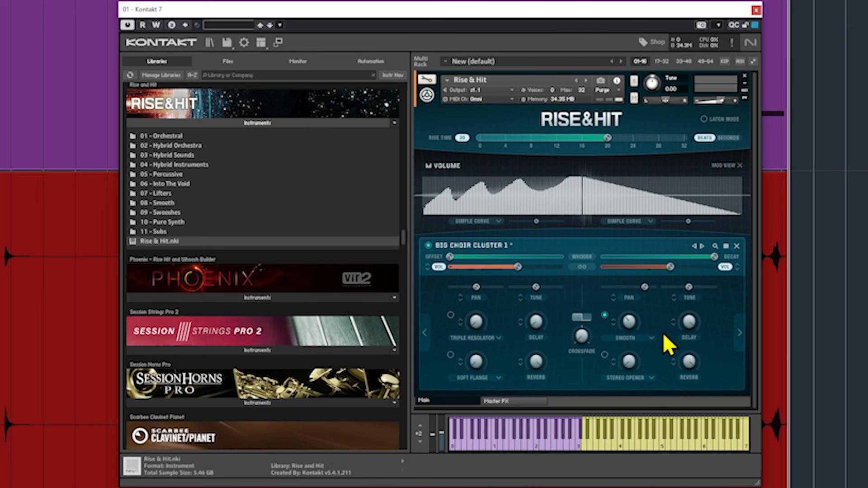
- Redraw the layer's rise volume curve as separate pulses leading into a sustained peak, and return to the overview of all layers
left_click(725, 246)
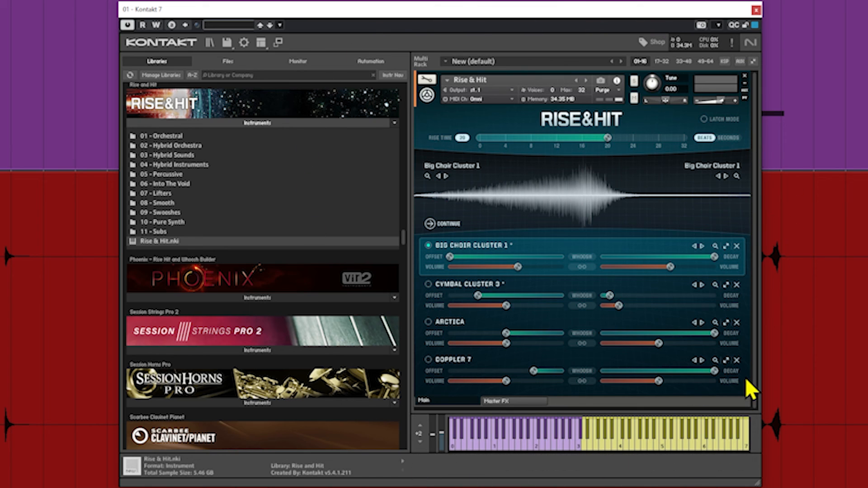
left_click(726, 246)
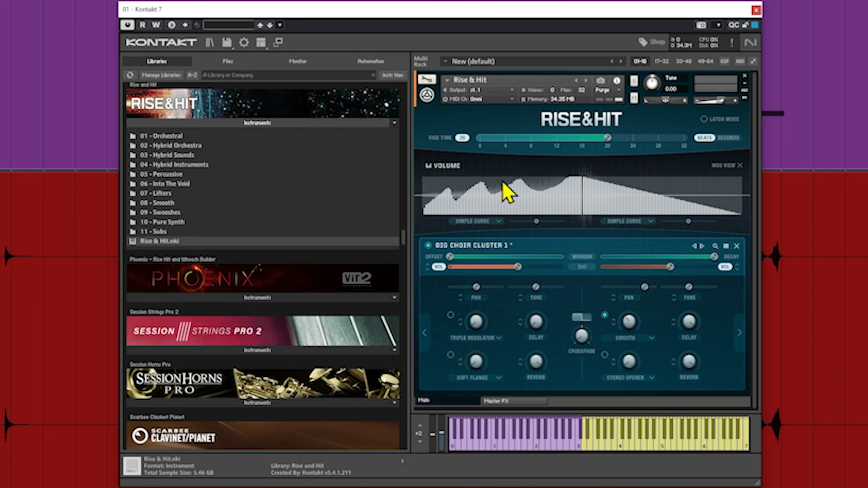
mouse_move(425, 211)
left_mouse_down()
mouse_move(436, 194)
mouse_move(438, 214)
mouse_move(458, 186)
mouse_move(472, 209)
mouse_move(493, 194)
mouse_move(515, 213)
mouse_move(537, 180)
mouse_move(576, 181)
left_mouse_up()
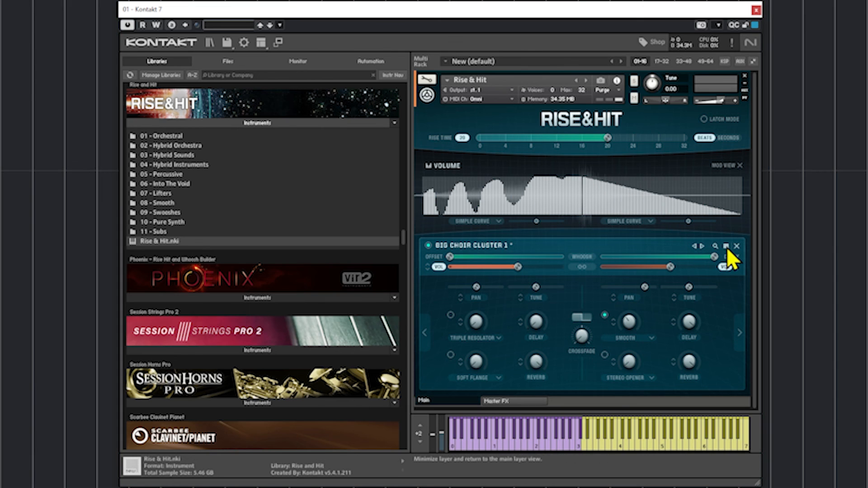
left_click(726, 246)
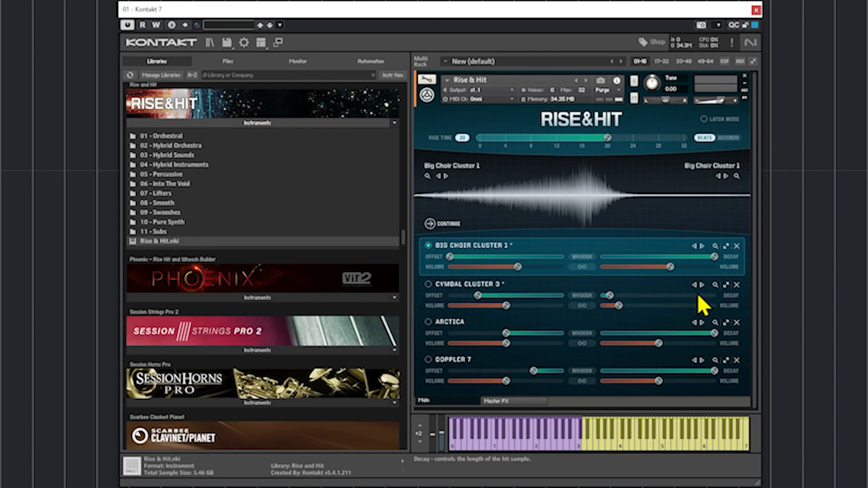